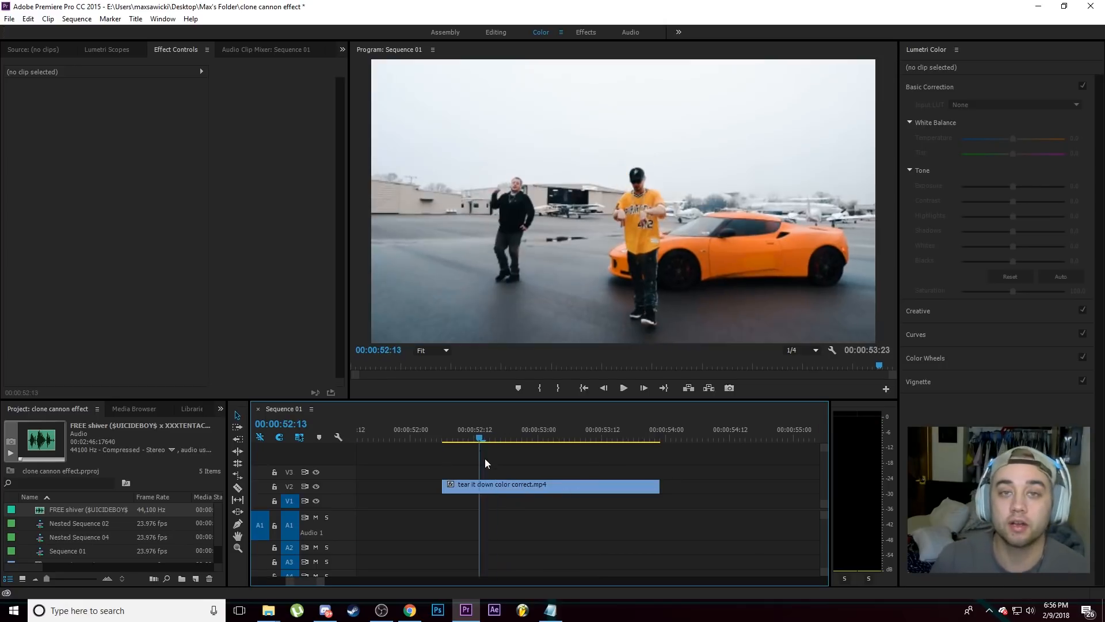
# Step: Split the tear it down color correct.mp4 clip on V2 at 00:00:53:18, where the man's arms are spread
pyautogui.moveTo(485, 458); pyautogui.dragTo(820, 485)
pyautogui.click(534, 444)
pyautogui.moveTo(534, 442)
pyautogui.mouseDown()
pyautogui.moveTo(585, 439)
pyautogui.moveTo(534, 439)
pyautogui.mouseUp()
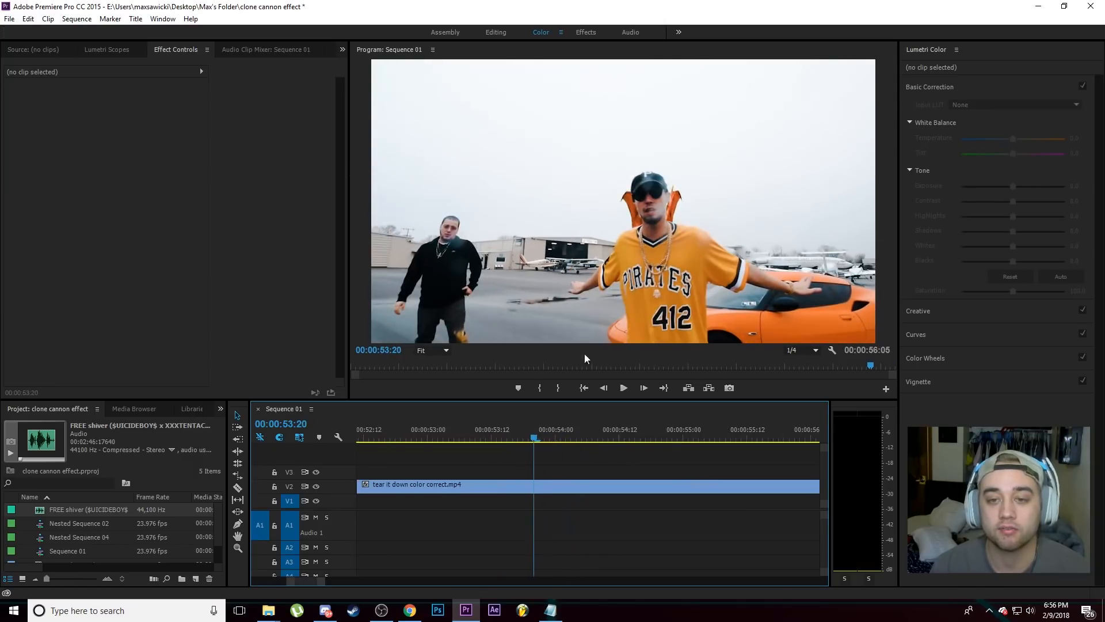
pyautogui.moveTo(534, 440); pyautogui.dragTo(502, 455)
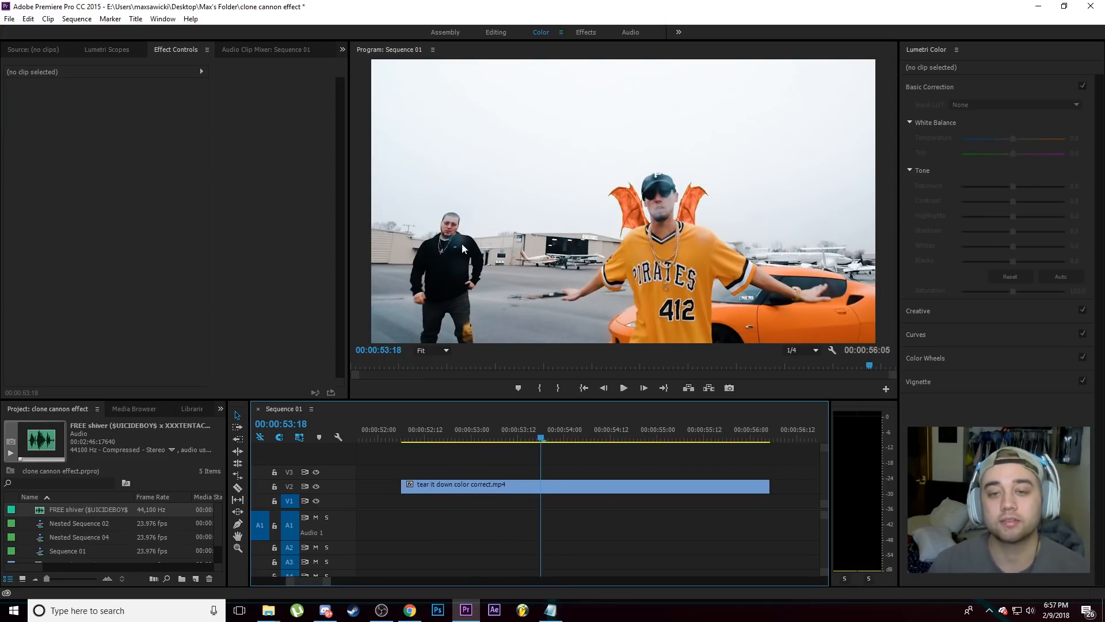
pyautogui.click(560, 485)
pyautogui.scroll(1, 563, 484)
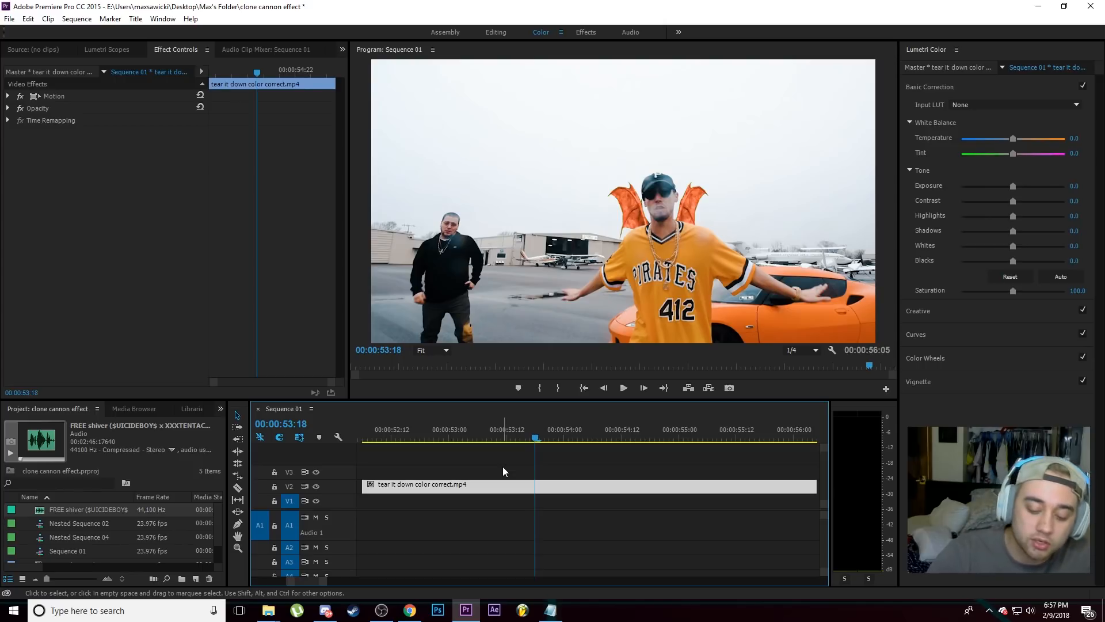
pyautogui.hotkey('ctrl', 'k')
pyautogui.scroll(3, 530, 484)
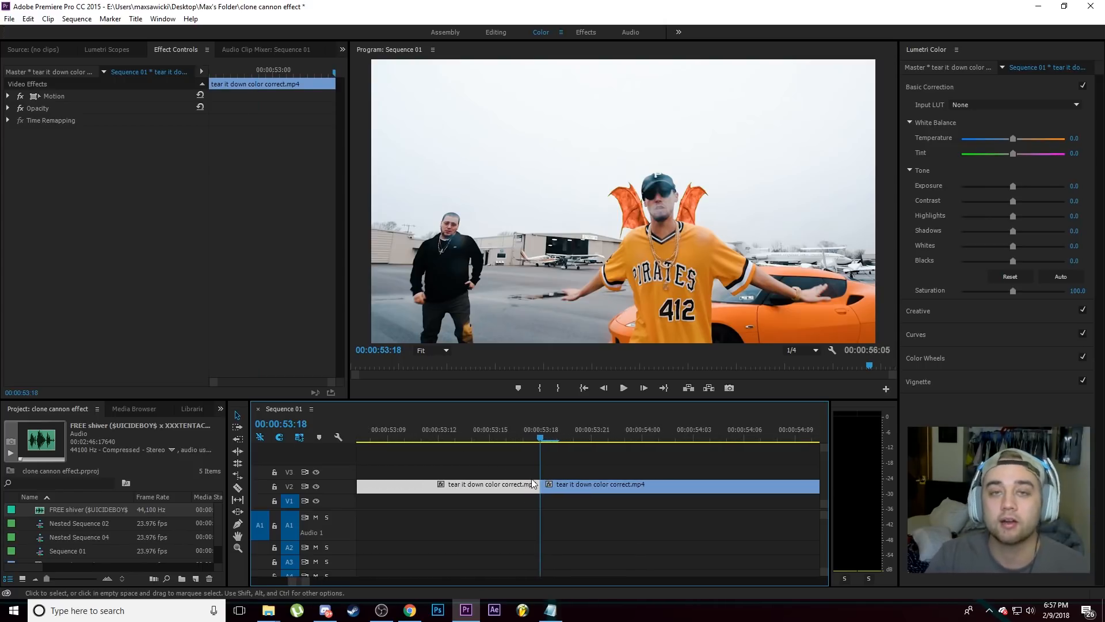
# Step: Split the V2 clip again one frame later, at 00:00:53:19, to isolate a one-frame segment
pyautogui.press('Right')
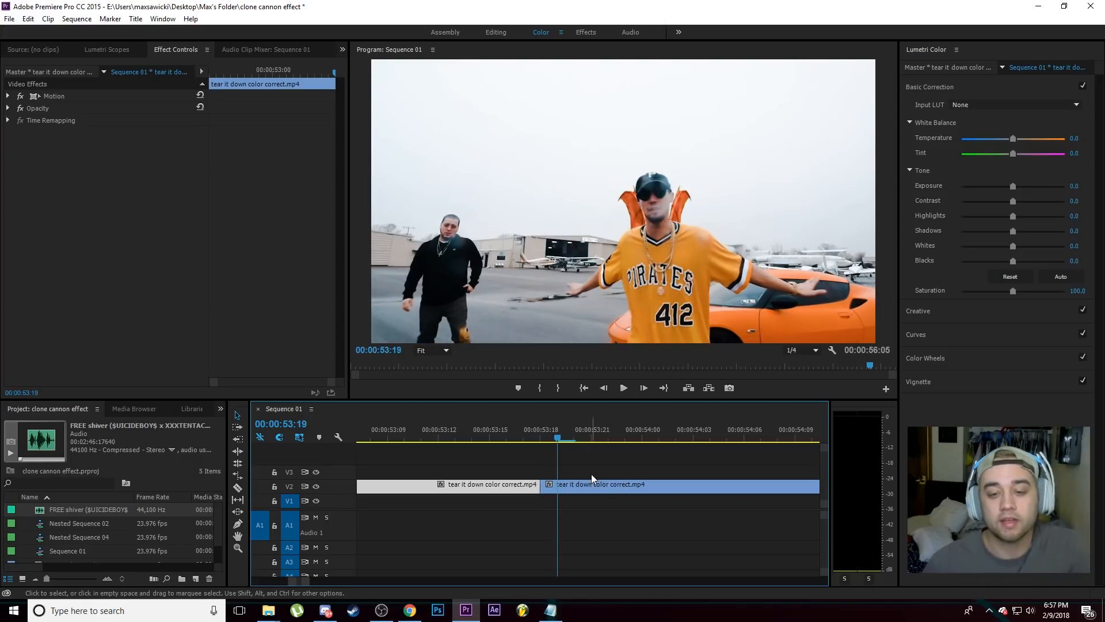
pyautogui.click(593, 489)
pyautogui.hotkey('ctrl', 'k')
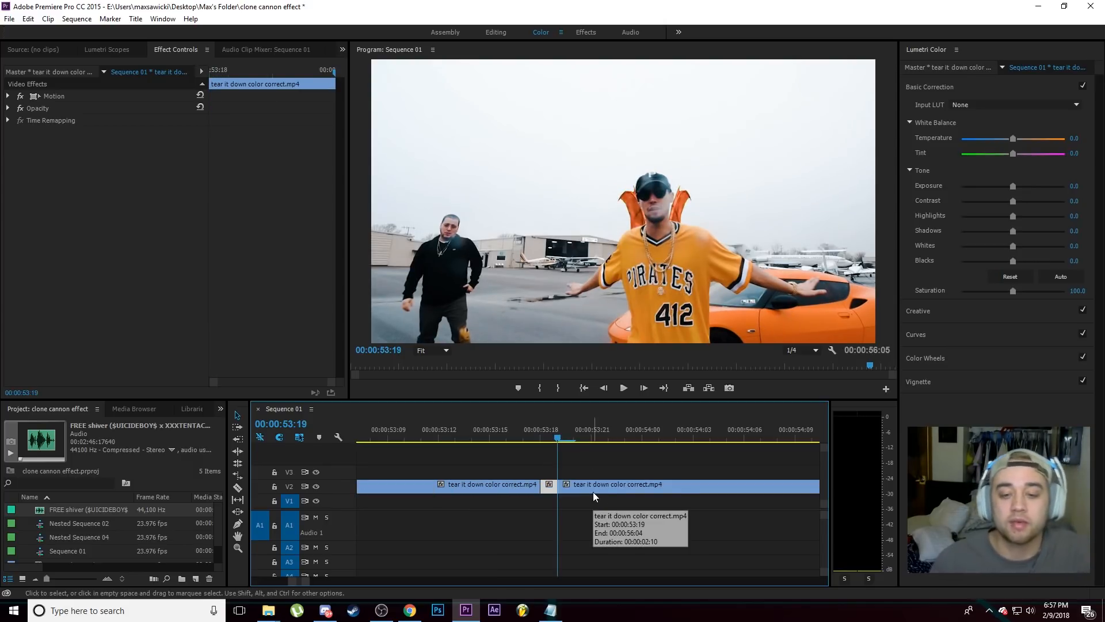
pyautogui.moveTo(622, 452); pyautogui.dragTo(689, 453)
pyautogui.scroll(-3, 510, 455)
pyautogui.scroll(3, 501, 476)
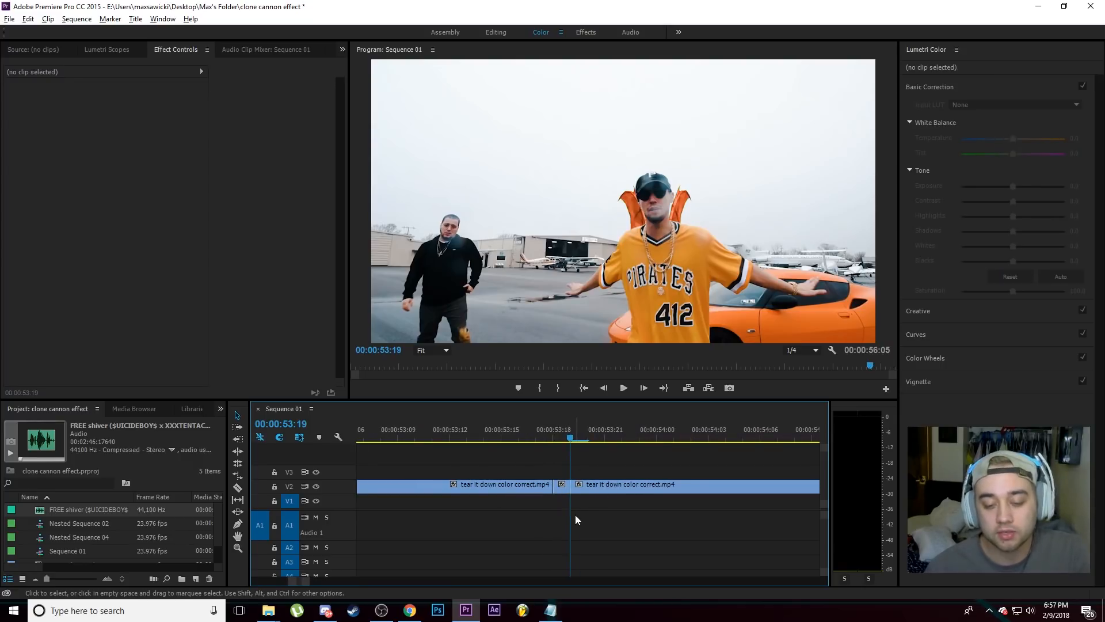
# Step: Duplicate the one-frame segment onto track V3, directly above the original at 00:00:53:18
pyautogui.moveTo(563, 488); pyautogui.dragTo(554, 441)
pyautogui.click(602, 468)
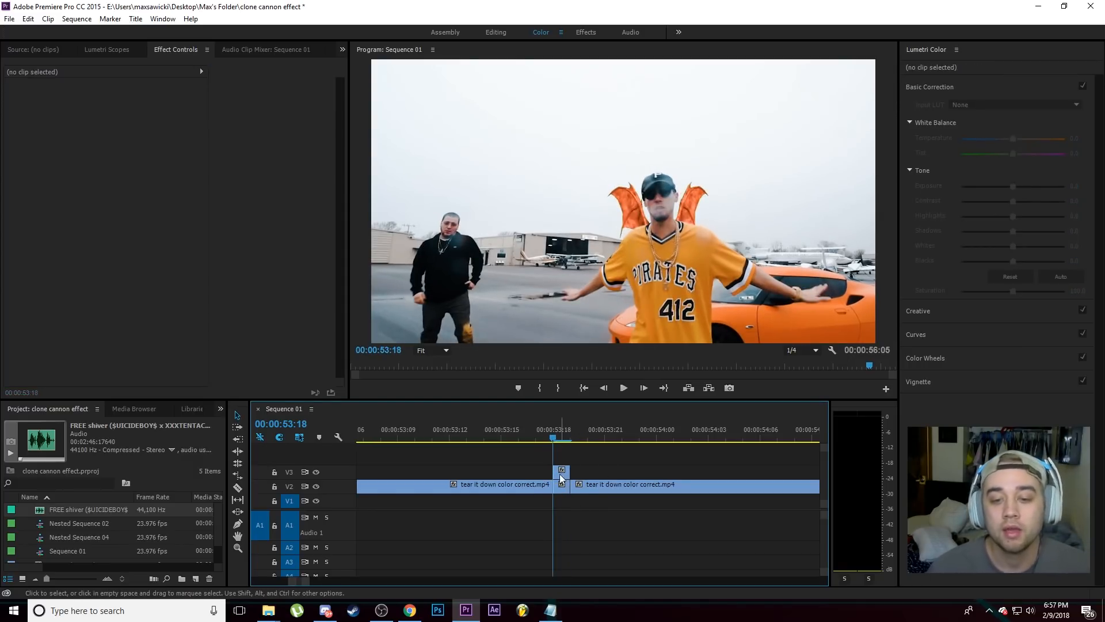
pyautogui.rightClick(563, 472)
pyautogui.click(569, 462)
# Step: Add a frame hold to the V3 copy and extend its end to about 00:00:54:04
pyautogui.rightClick(564, 478)
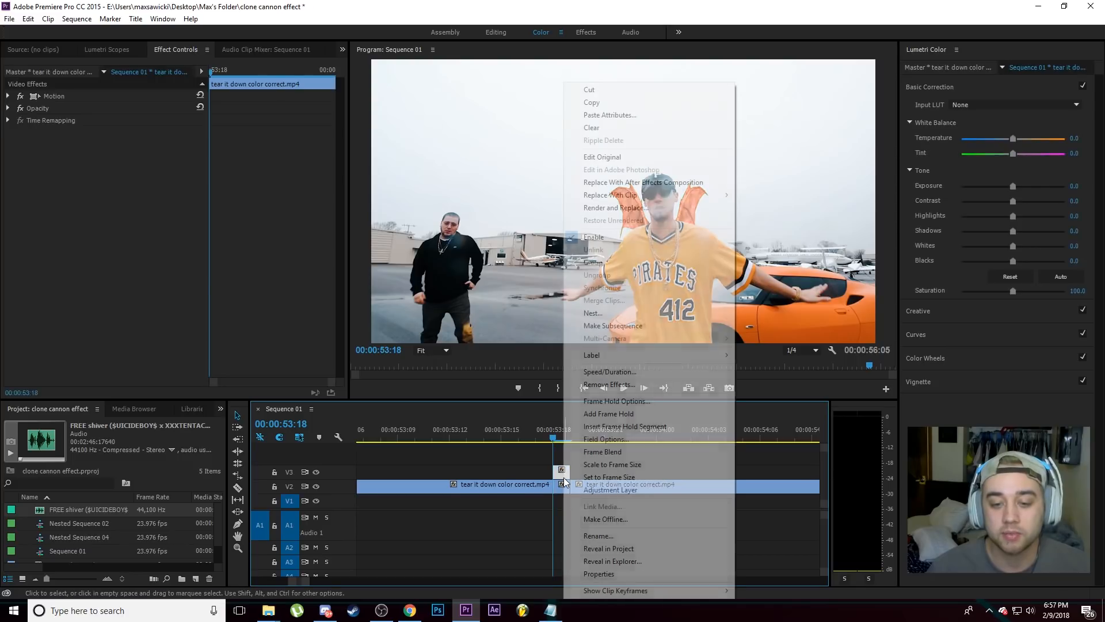
pyautogui.click(602, 413)
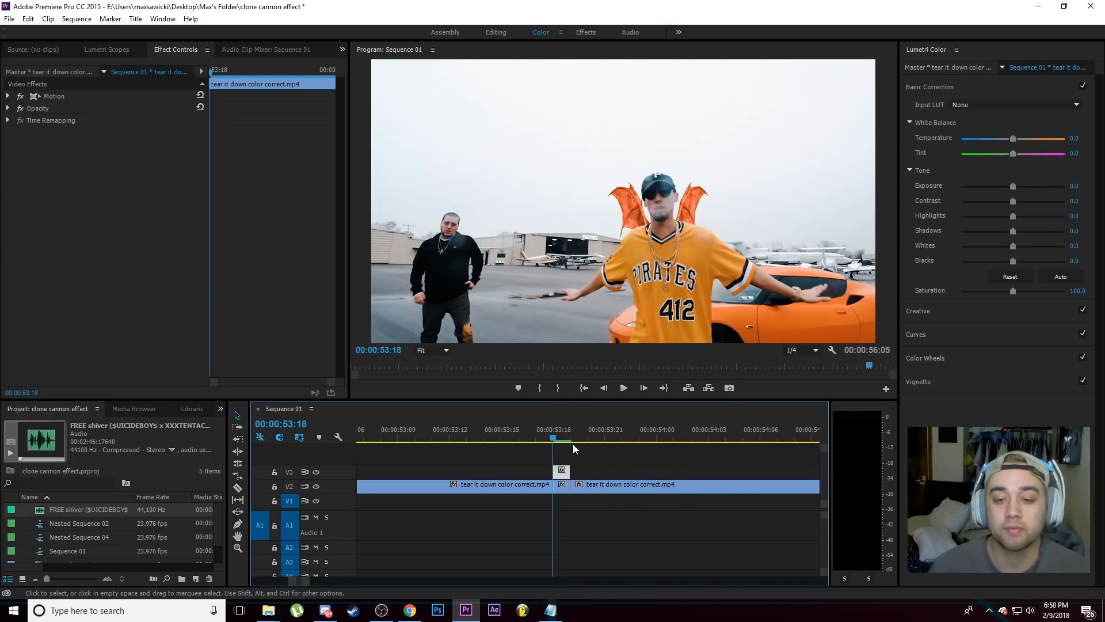
pyautogui.moveTo(570, 471); pyautogui.dragTo(726, 471)
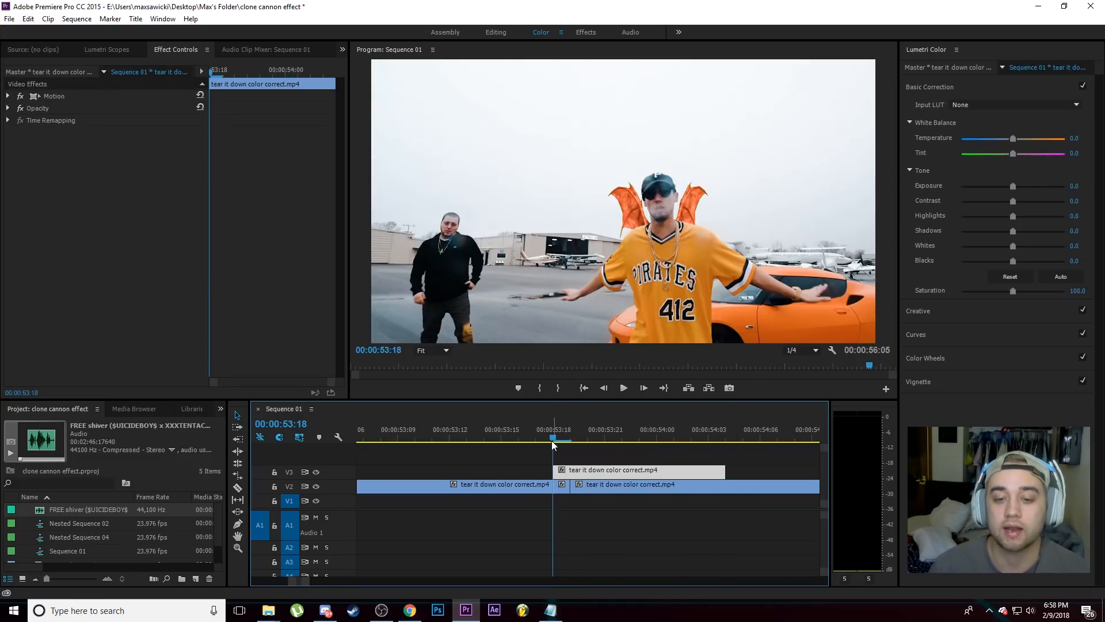
pyautogui.moveTo(569, 442)
pyautogui.mouseDown()
pyautogui.moveTo(653, 448)
pyautogui.moveTo(553, 444)
pyautogui.mouseUp()
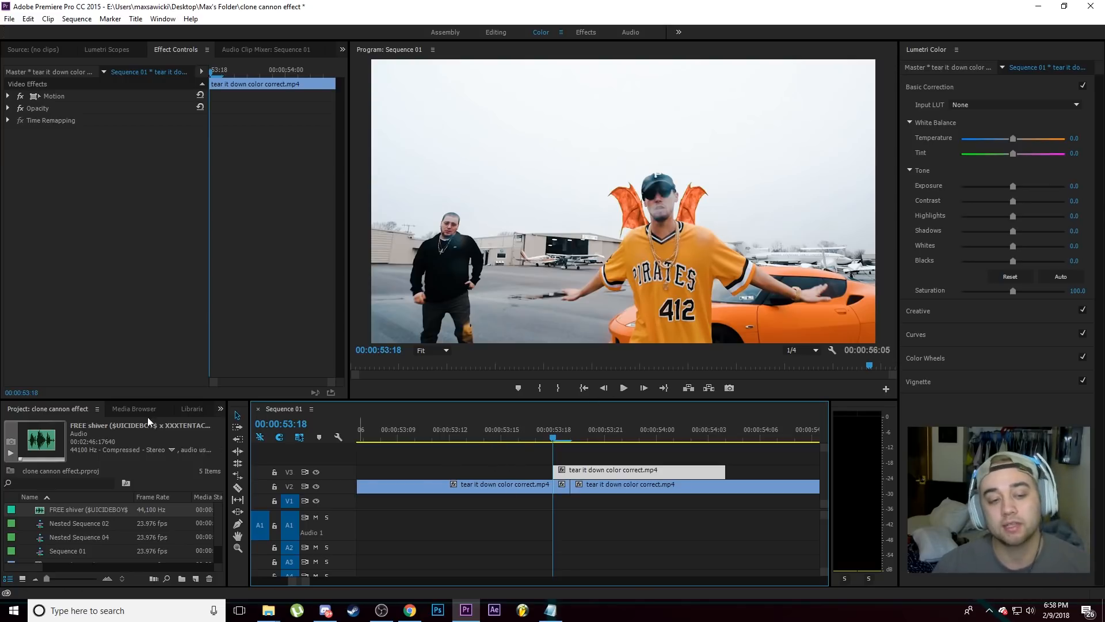
# Step: Search the effects for "crop" and apply the Crop effect to the held-frame clip on V3
pyautogui.click(220, 408)
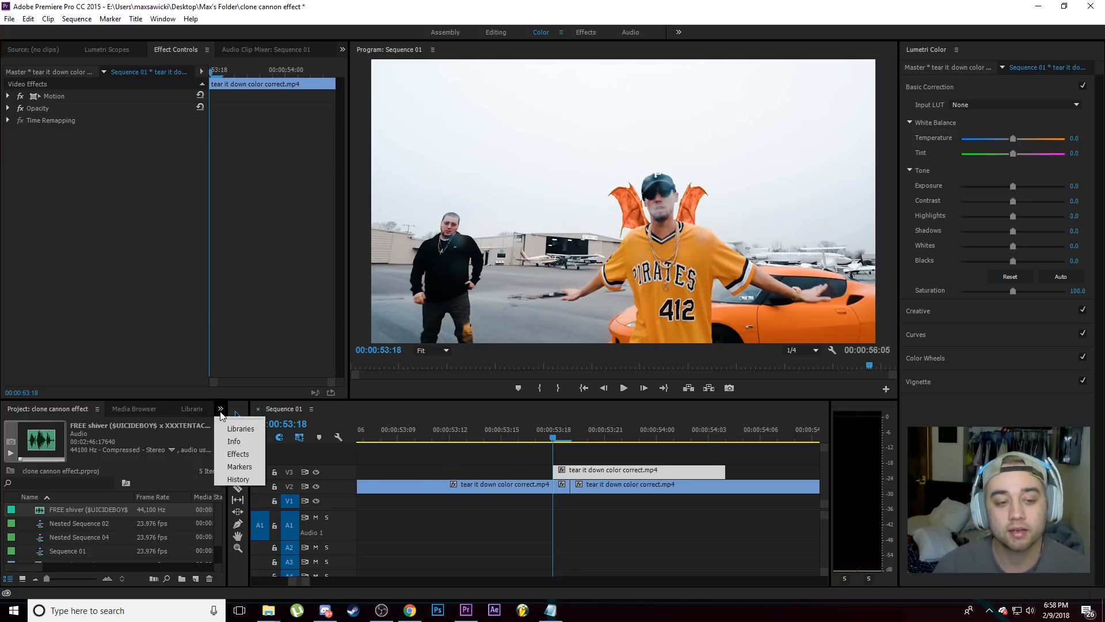
pyautogui.click(242, 456)
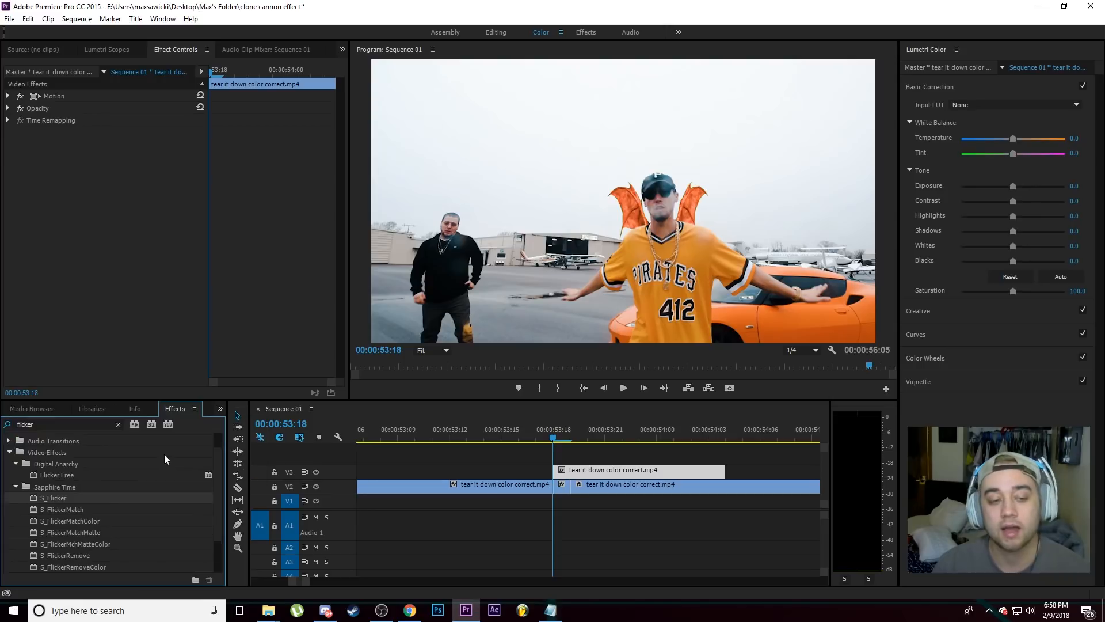
pyautogui.click(61, 425)
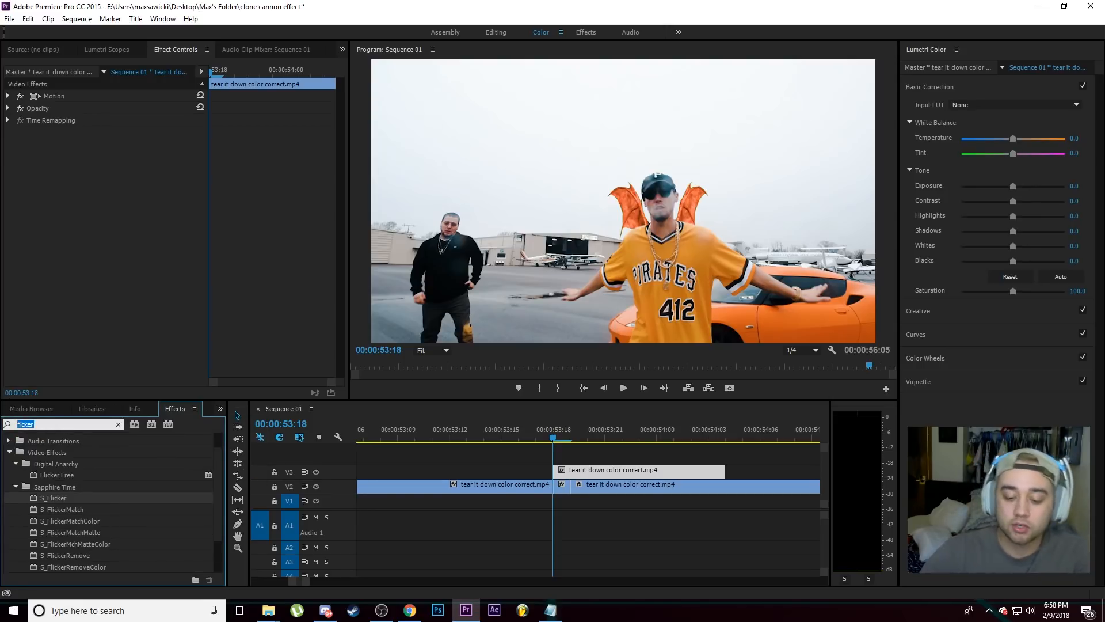
pyautogui.write('crop')
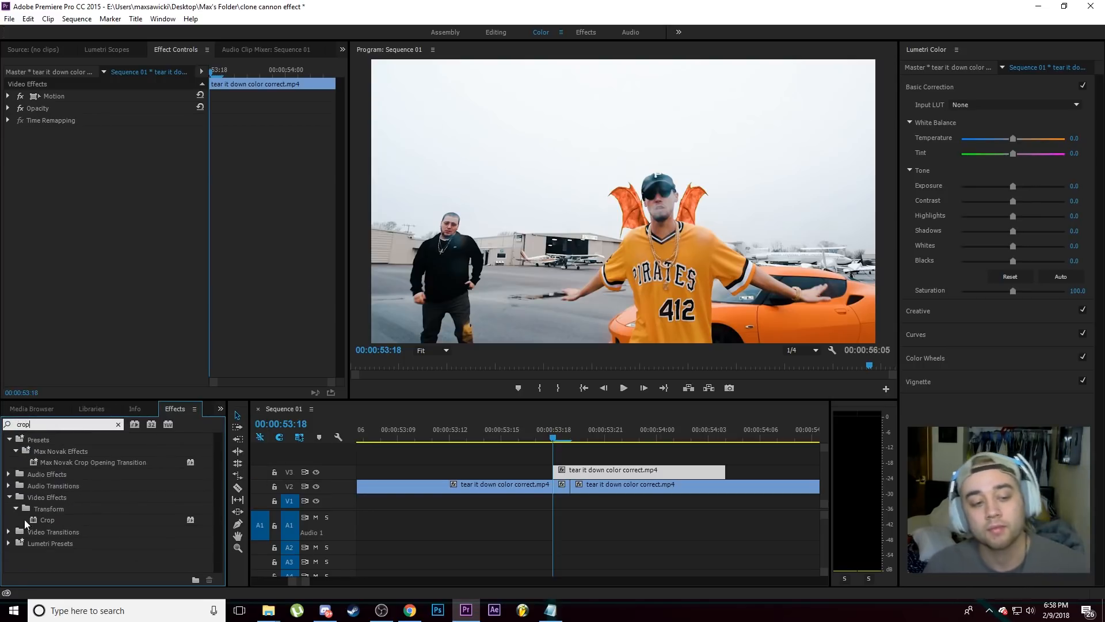
pyautogui.moveTo(36, 521); pyautogui.dragTo(582, 474)
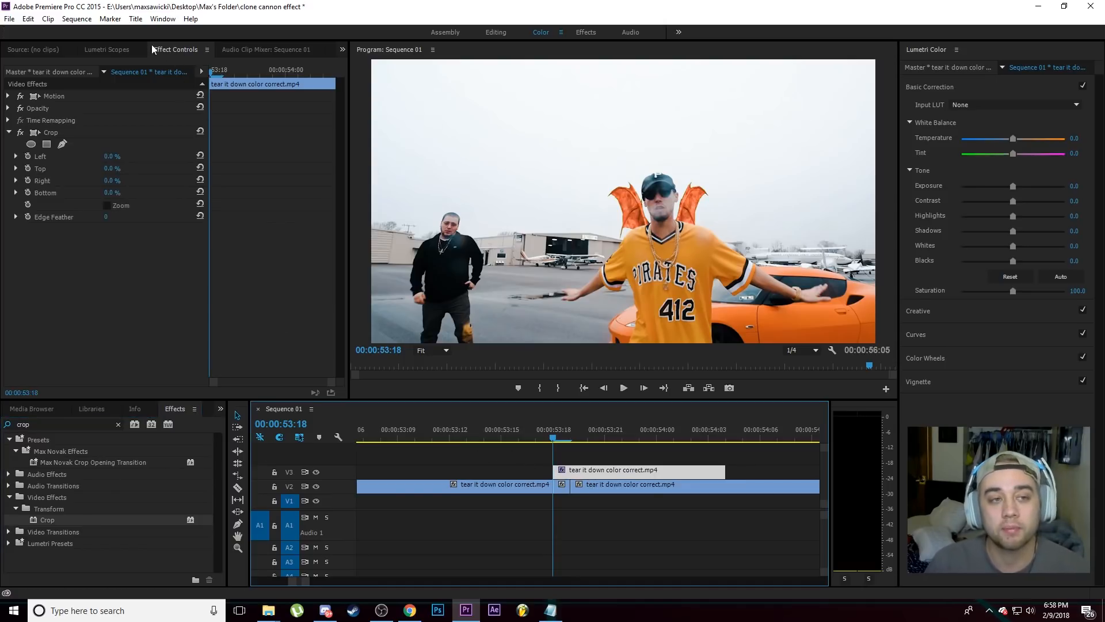
# Step: Start a pen mask on the Crop effect in an enlarged preview, tracing the torso and underside of the man's arm beside the hangar up to the hand
pyautogui.click(62, 144)
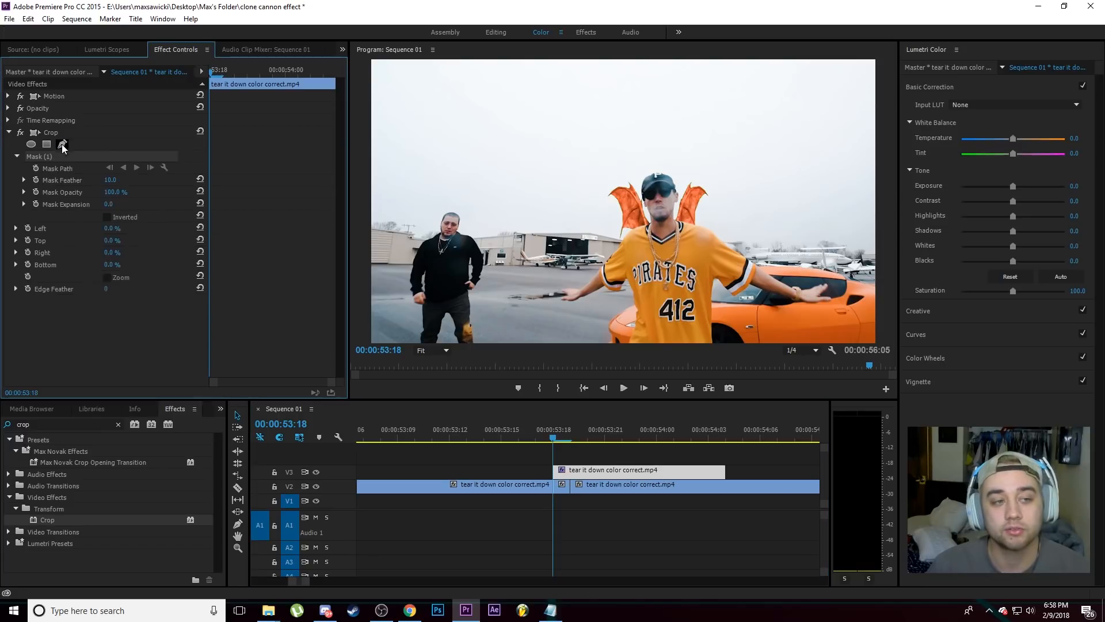
pyautogui.click(629, 345)
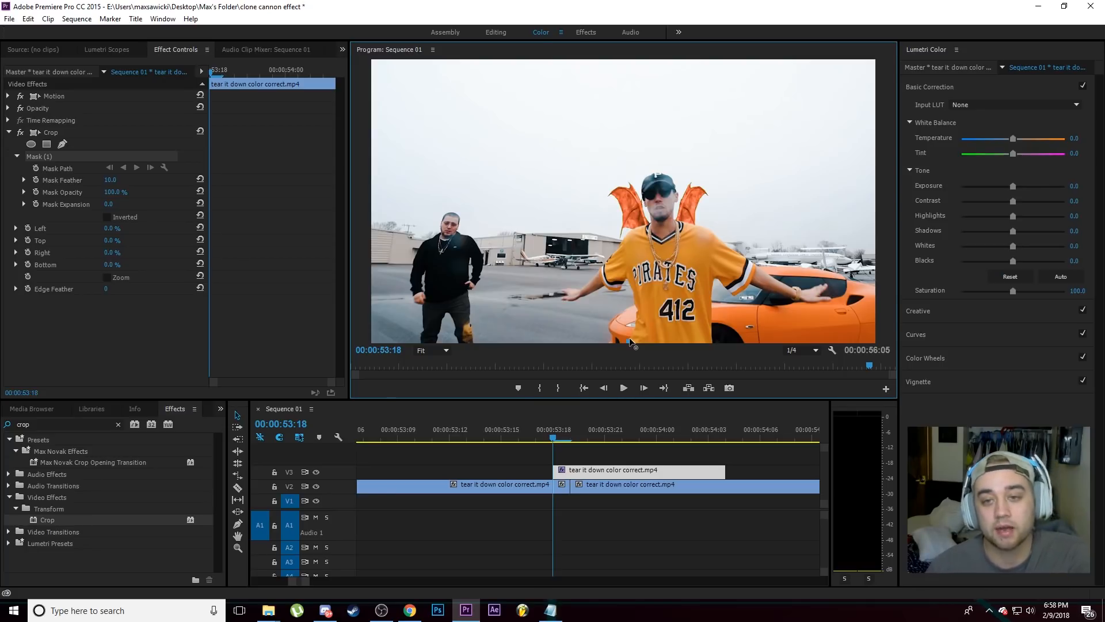
pyautogui.press('`')
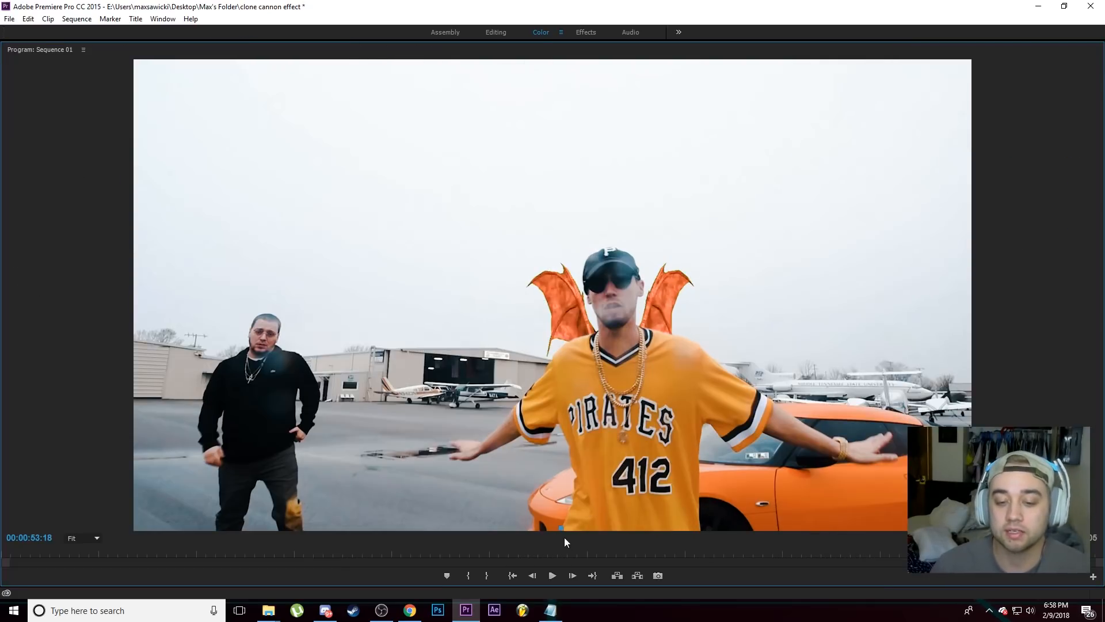
pyautogui.moveTo(574, 477); pyautogui.dragTo(518, 426)
pyautogui.click(546, 445)
pyautogui.click(481, 452)
pyautogui.click(444, 456)
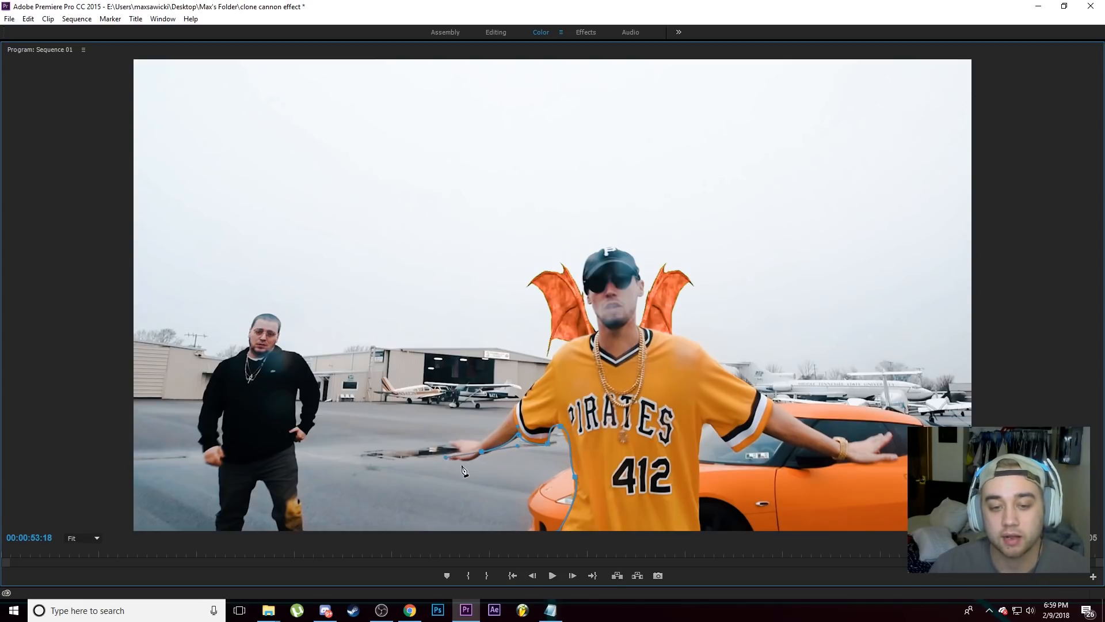
pyautogui.moveTo(456, 459); pyautogui.dragTo(482, 461)
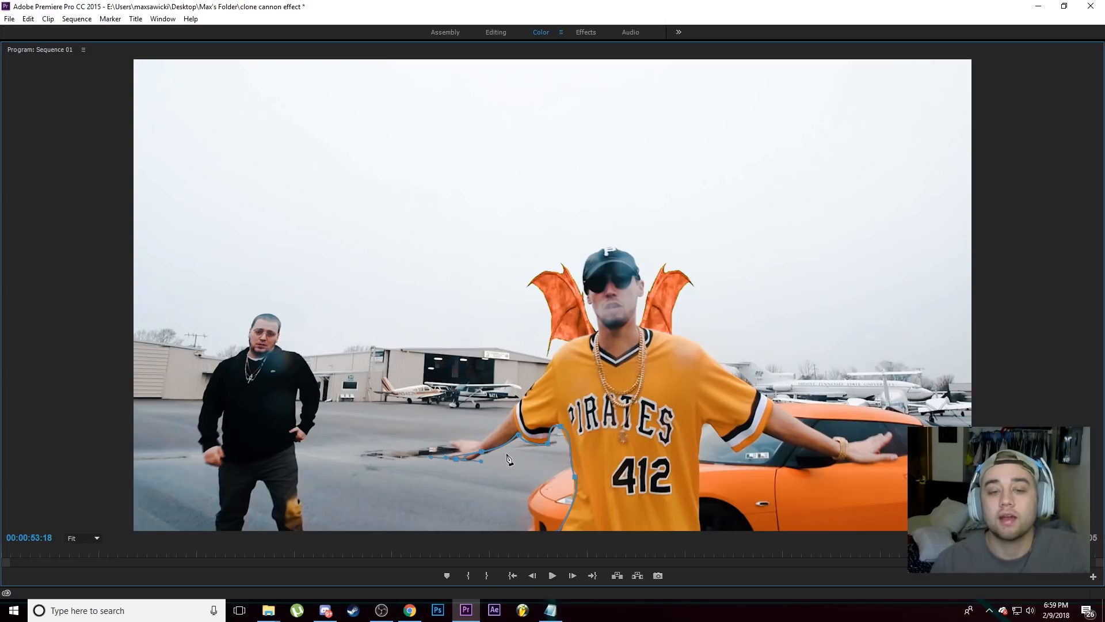
pyautogui.hotkey('ctrl', 'z')
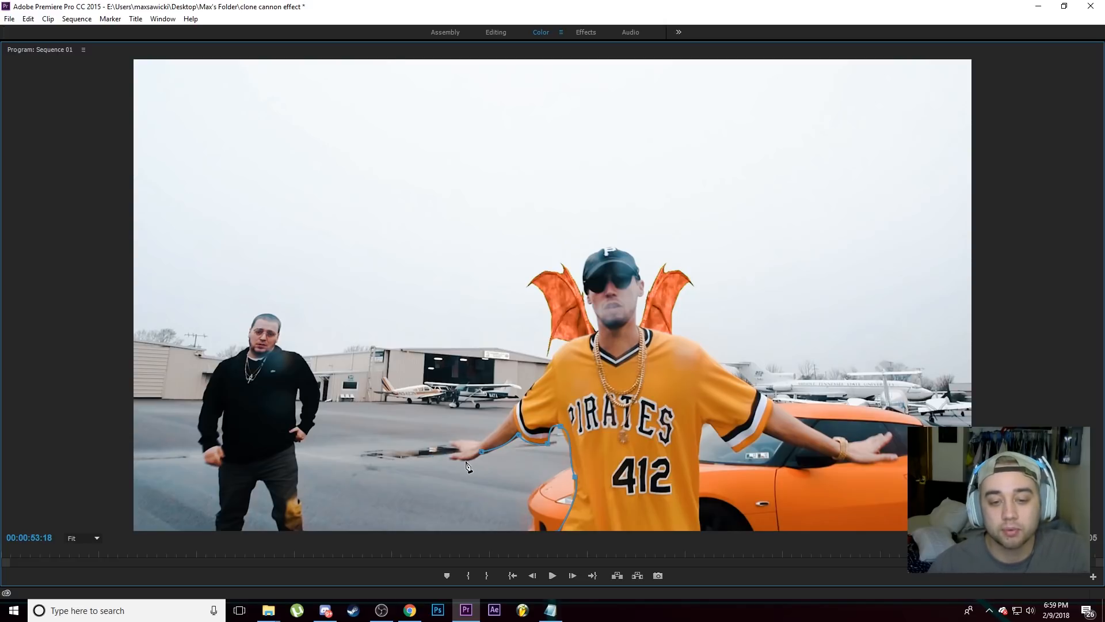
# Step: Continue the mask around the hand and back along the arm's upper edge to the shoulder
pyautogui.moveTo(447, 457); pyautogui.dragTo(468, 454)
pyautogui.click(448, 459)
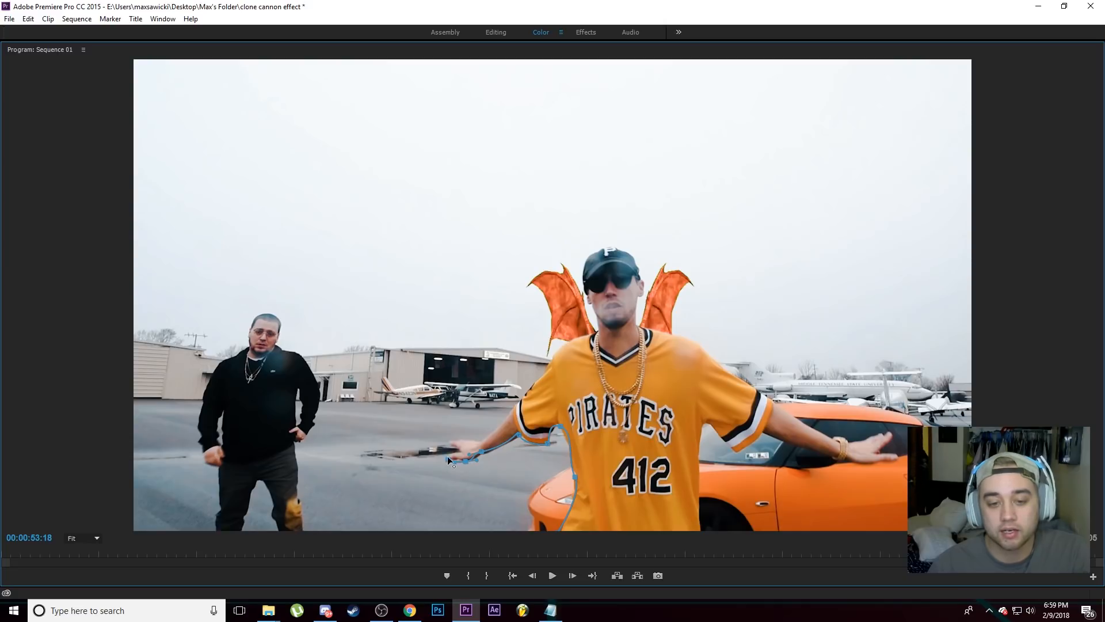
pyautogui.click(456, 447)
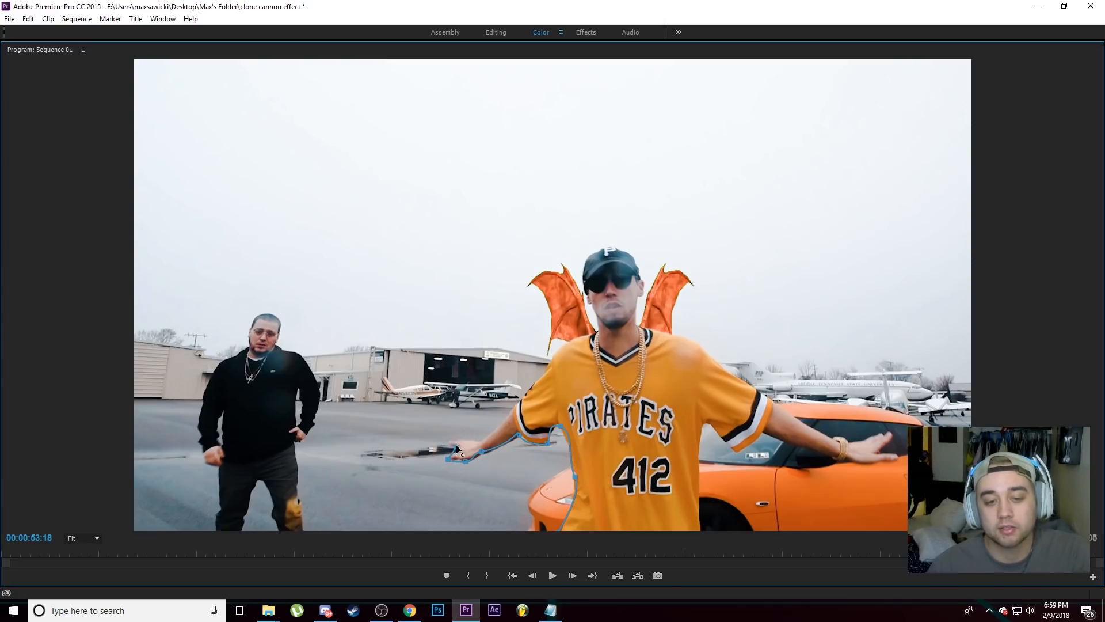
pyautogui.moveTo(456, 447); pyautogui.dragTo(447, 441)
pyautogui.click(481, 442)
pyautogui.click(518, 403)
pyautogui.click(568, 343)
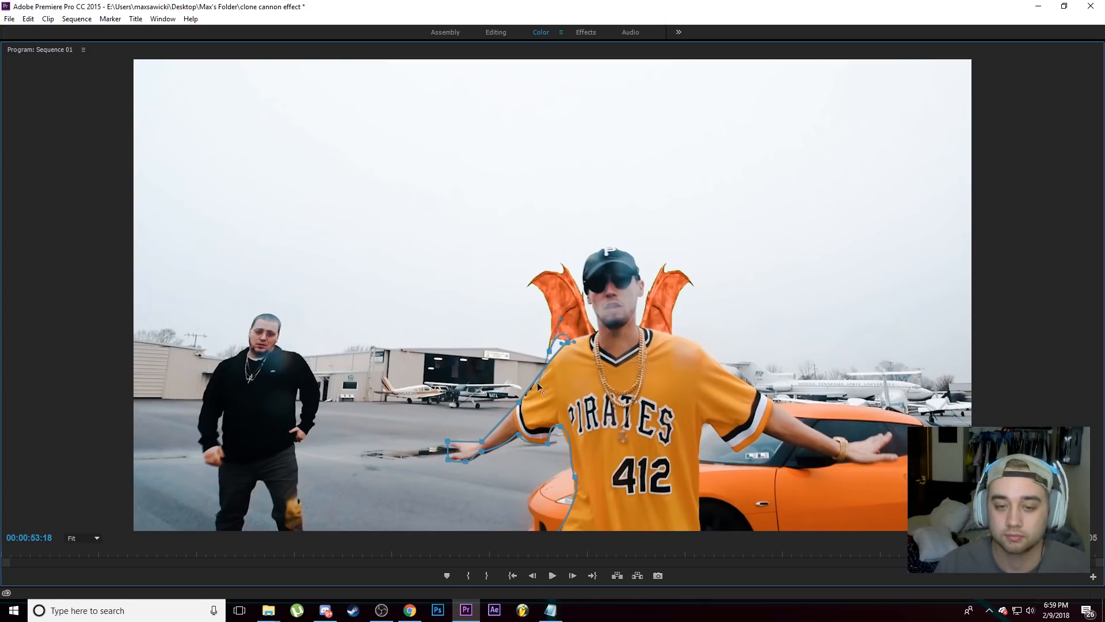
# Step: Trace the mask around both orange wings, the head and the rest of the man's body, and close the path
pyautogui.click(549, 352)
pyautogui.click(551, 311)
pyautogui.click(523, 284)
pyautogui.click(562, 274)
pyautogui.click(599, 321)
pyautogui.moveTo(586, 266); pyautogui.dragTo(668, 269)
pyautogui.click(636, 326)
pyautogui.moveTo(692, 281); pyautogui.dragTo(696, 294)
pyautogui.moveTo(670, 311); pyautogui.dragTo(652, 364)
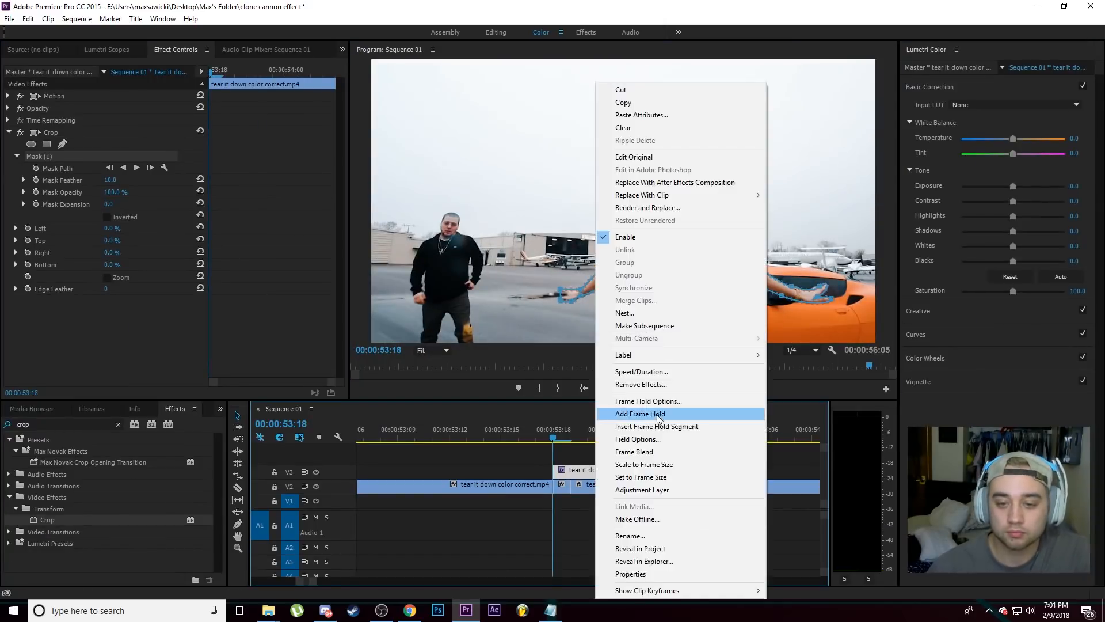
pyautogui.click(657, 416)
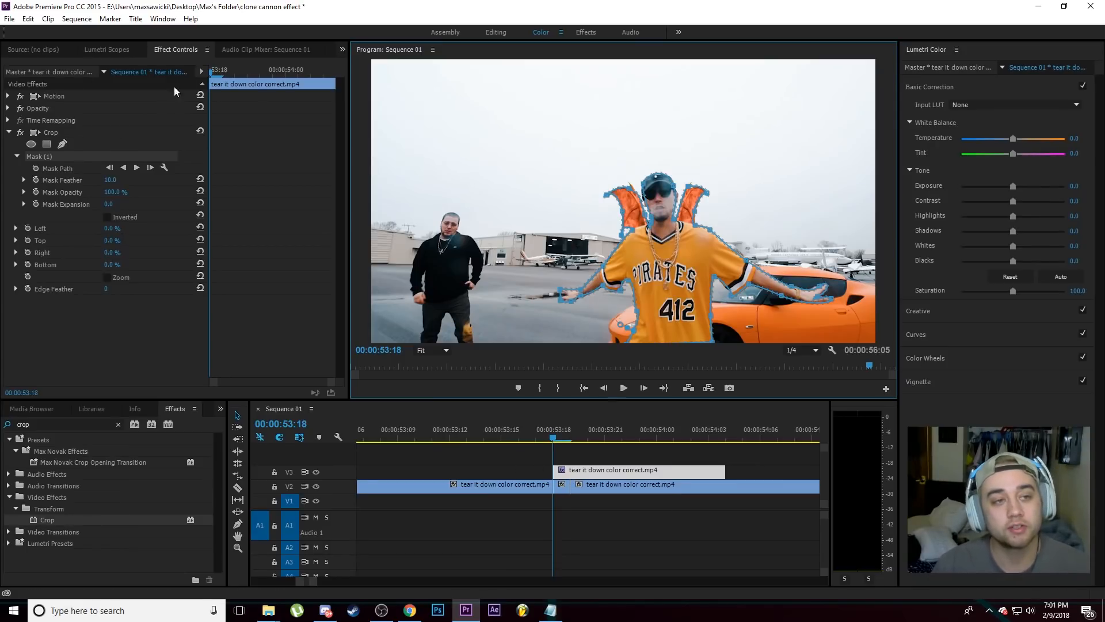
# Step: Invert the Crop mask and set Left to 100%, hiding track V2 to check the cutout
pyautogui.click(107, 217)
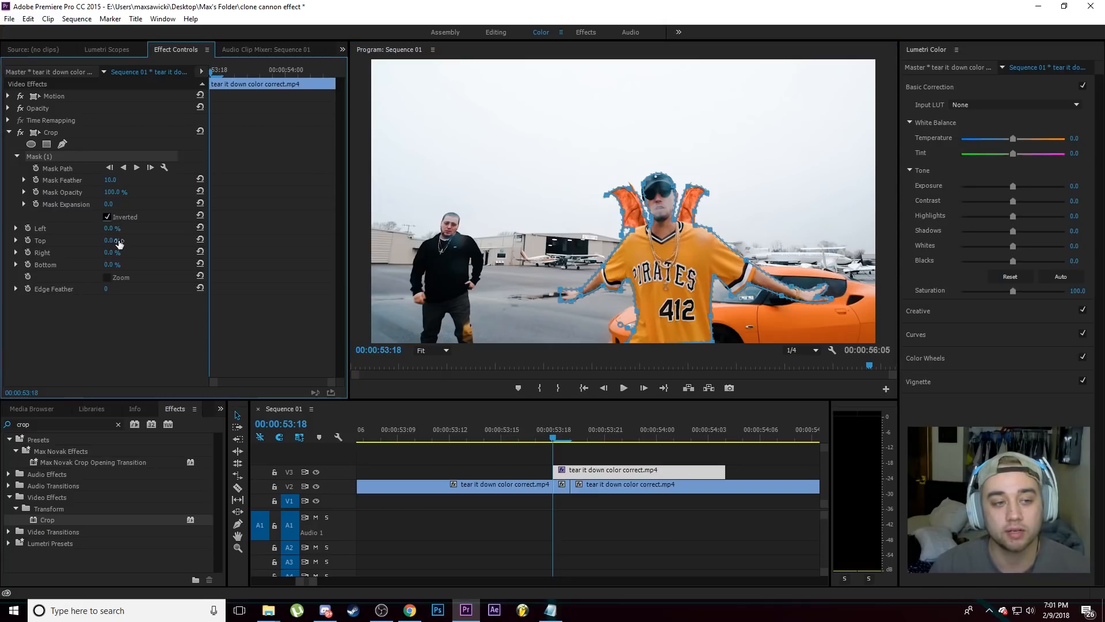
pyautogui.moveTo(109, 230); pyautogui.dragTo(294, 260)
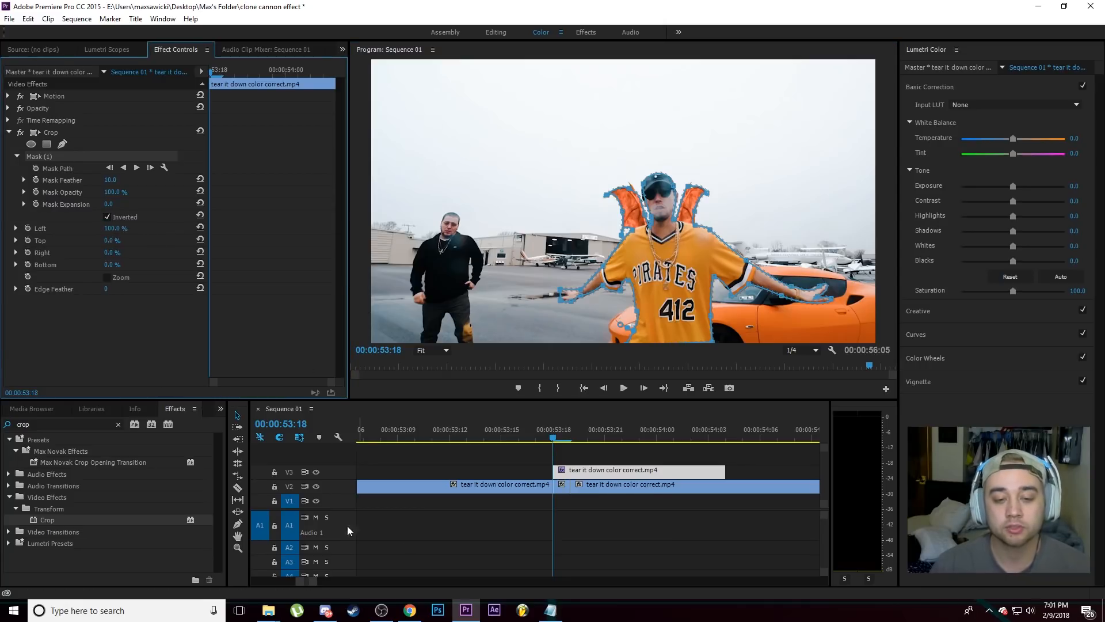
pyautogui.click(316, 487)
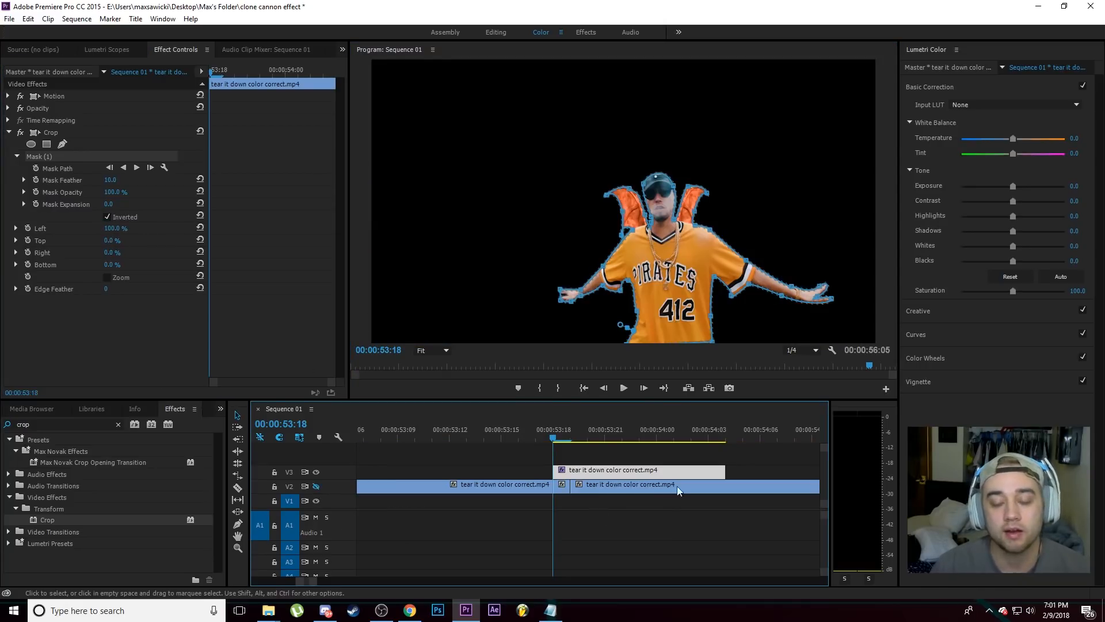
pyautogui.click(533, 468)
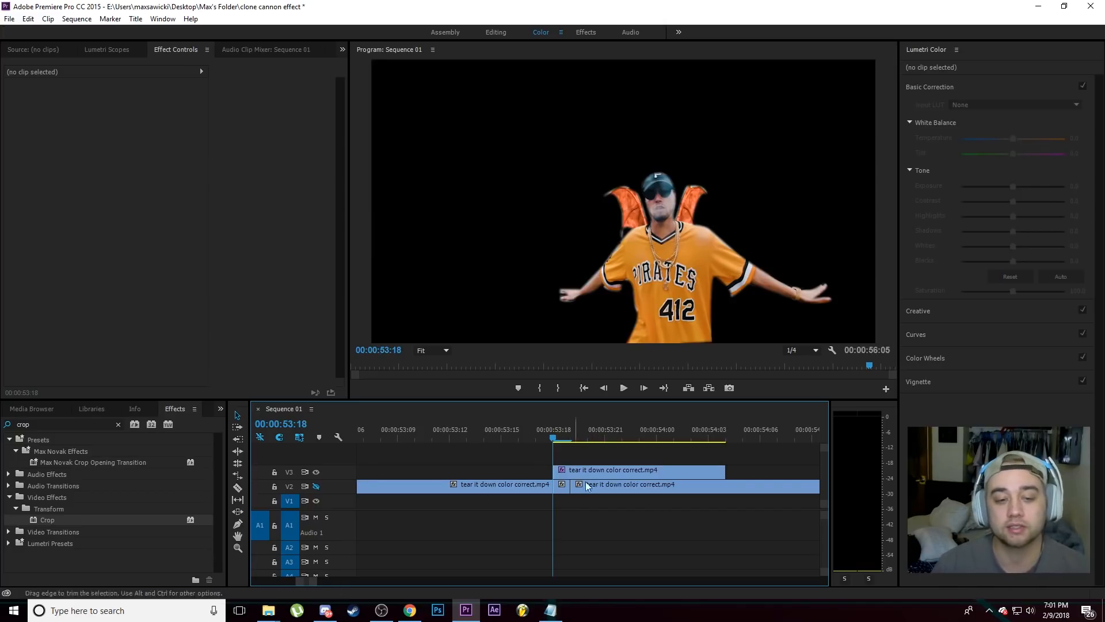
# Step: Set the cutout's Mask Feather to 13 and Mask Expansion to 12, and show track V2 again
pyautogui.click(609, 472)
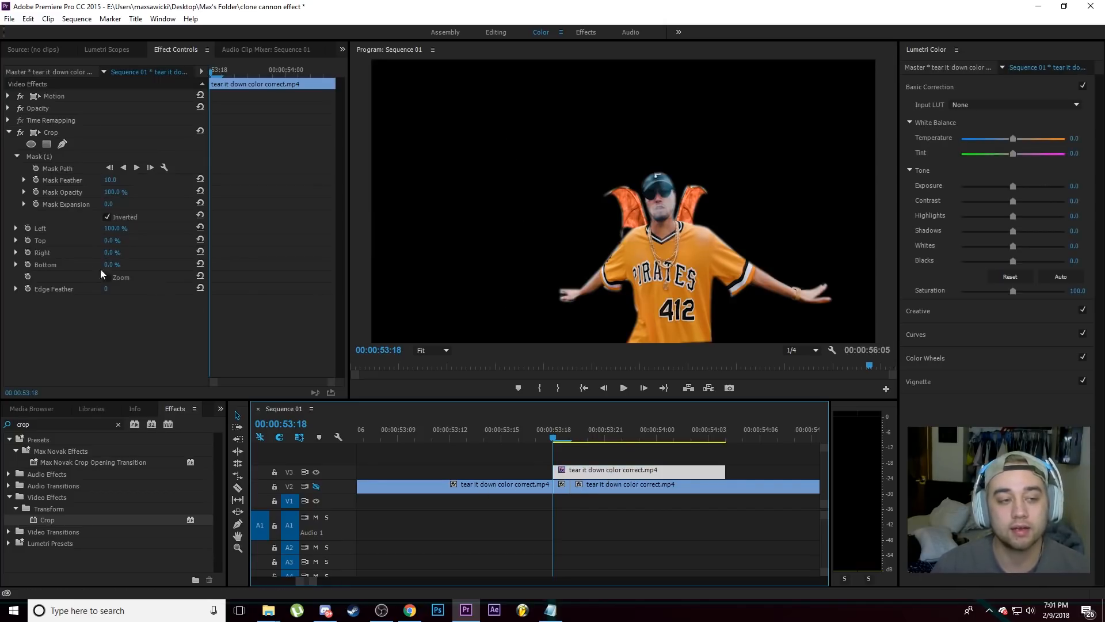
pyautogui.click(24, 181)
pyautogui.moveTo(26, 202)
pyautogui.mouseDown()
pyautogui.moveTo(61, 198)
pyautogui.moveTo(31, 201)
pyautogui.moveTo(32, 214)
pyautogui.mouseUp()
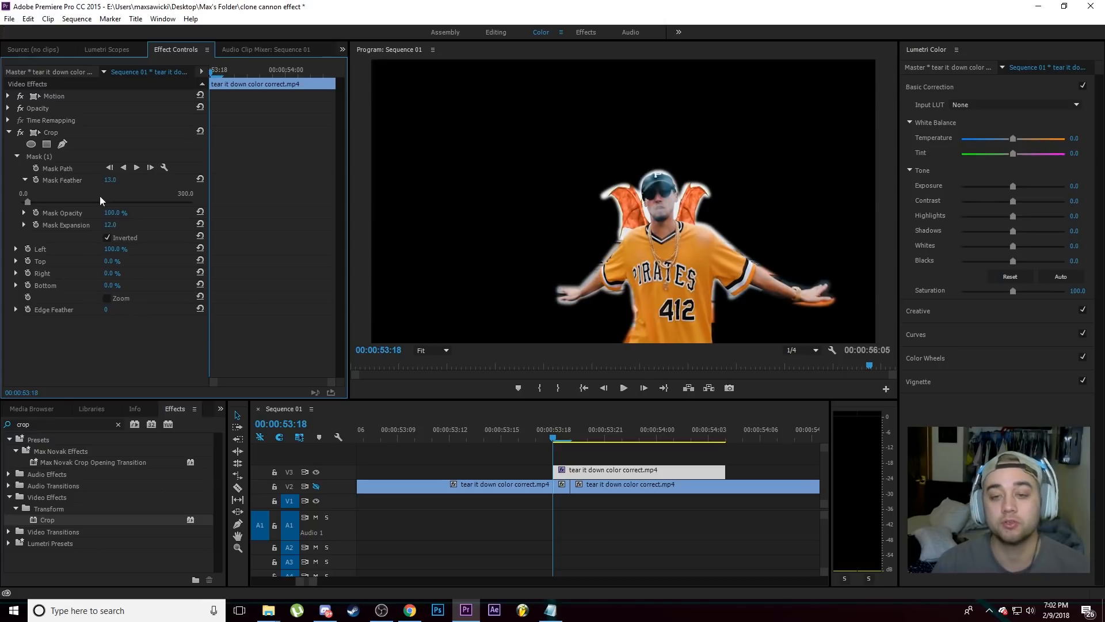
pyautogui.click(317, 486)
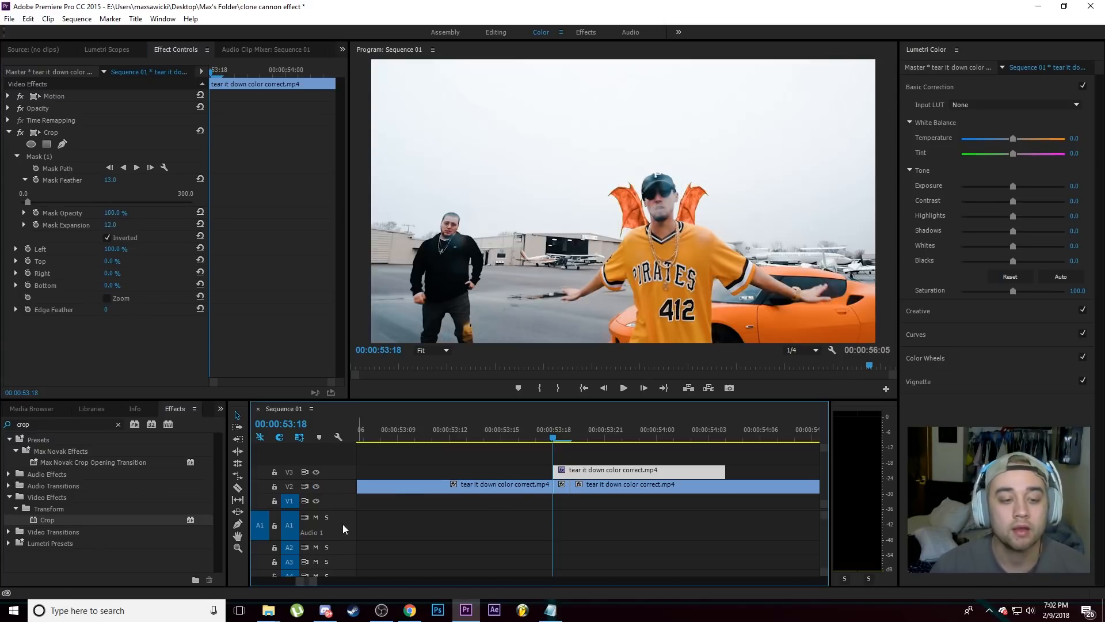
# Step: Check the Crop mask outline in the enlarged program view and scrub through the cutout over the moving footage
pyautogui.click(40, 158)
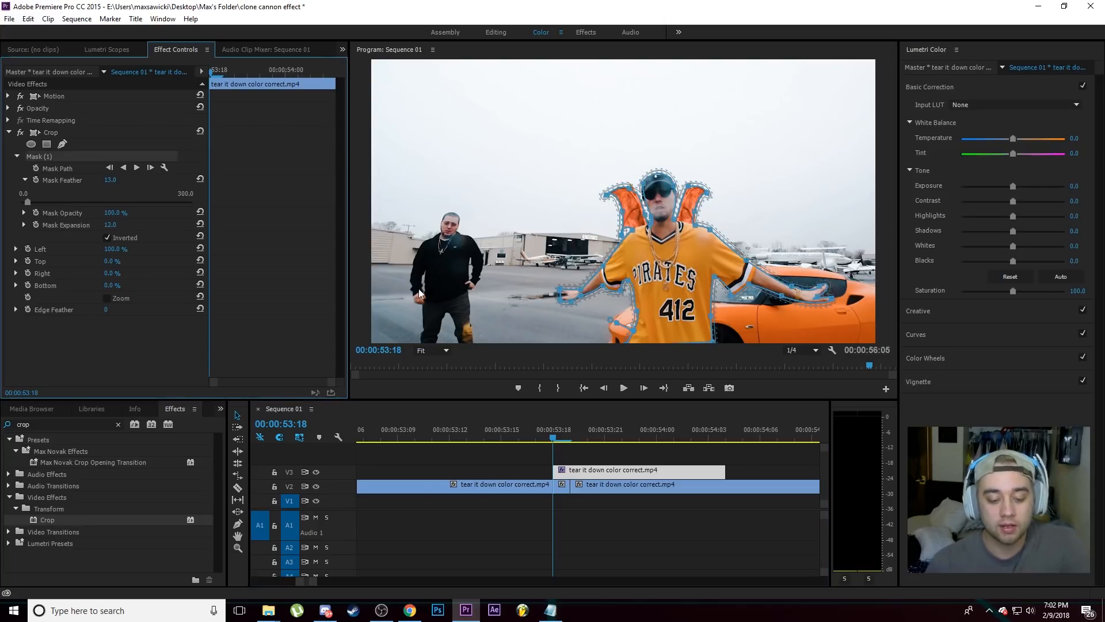
pyautogui.press('`')
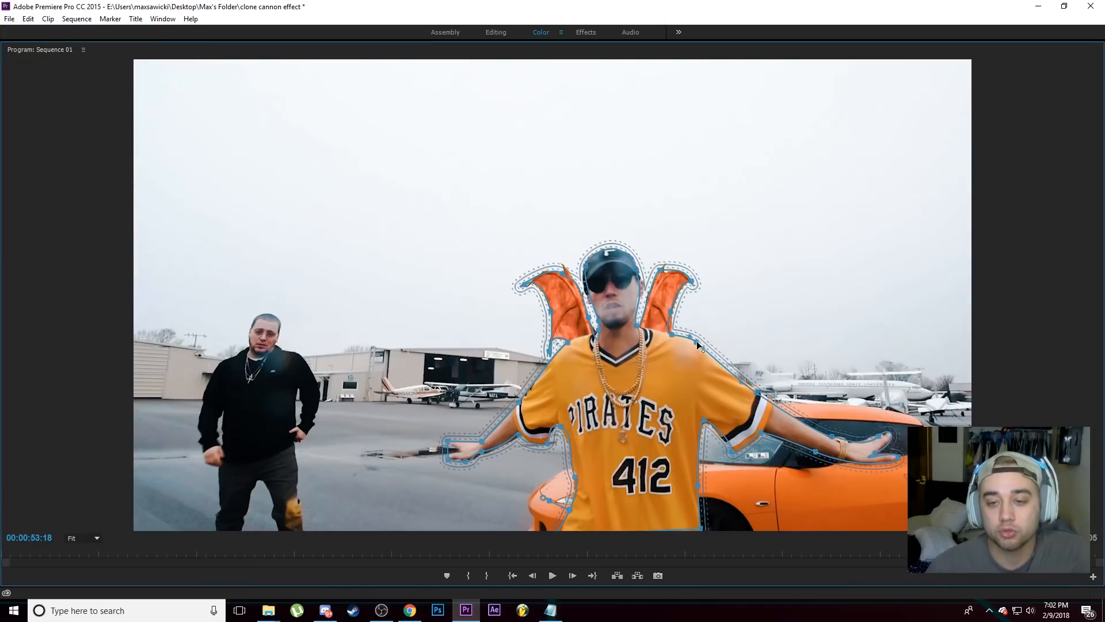
pyautogui.moveTo(685, 439); pyautogui.dragTo(551, 444)
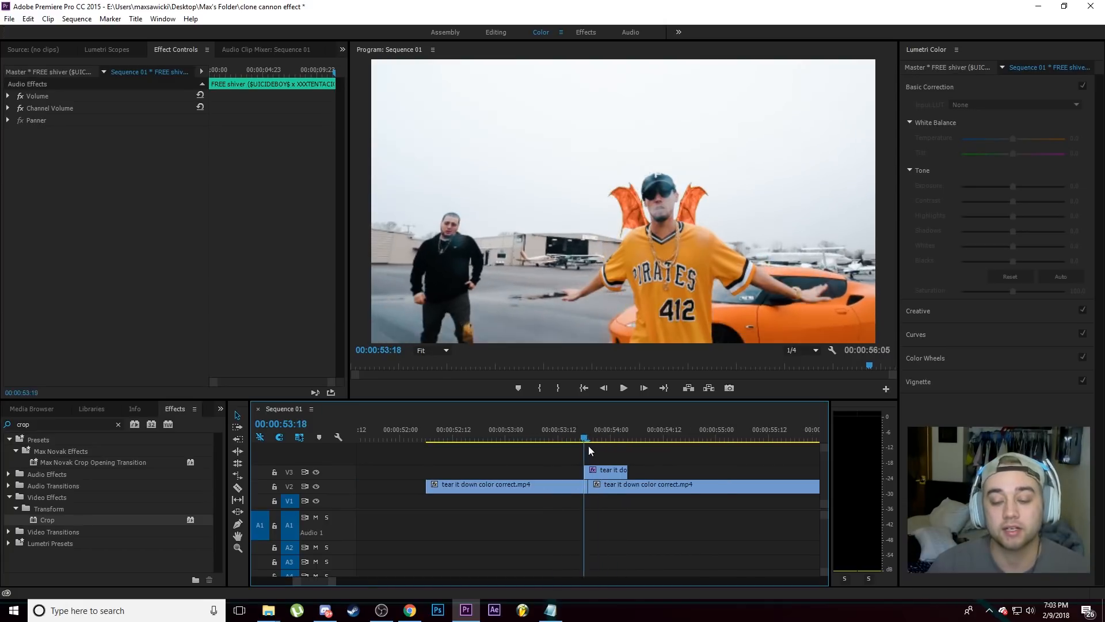
pyautogui.moveTo(590, 444); pyautogui.dragTo(602, 445)
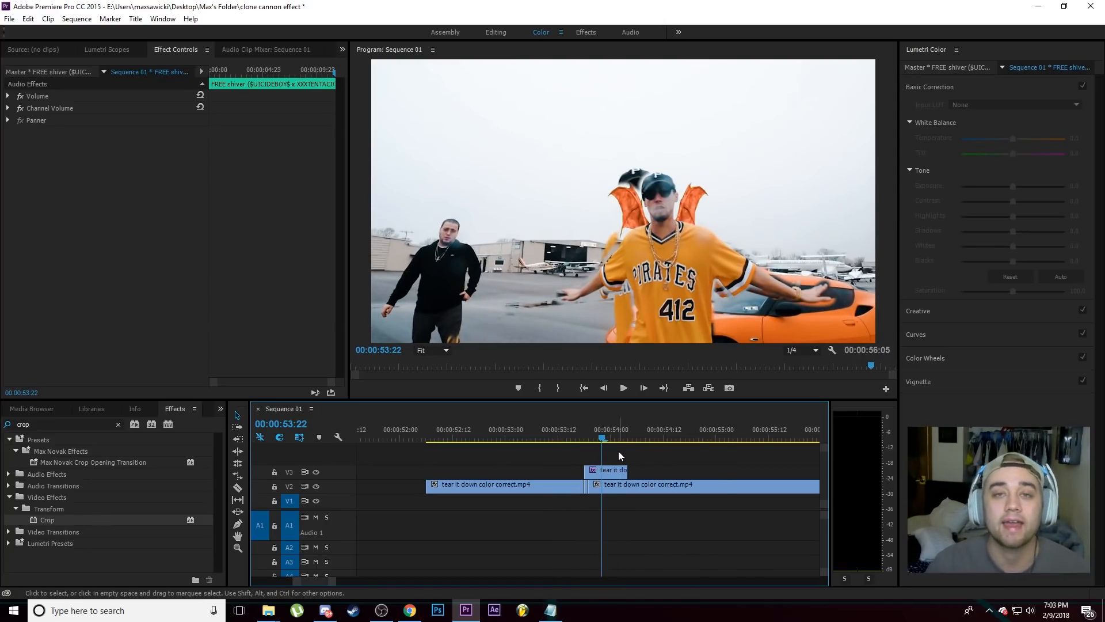
pyautogui.click(675, 456)
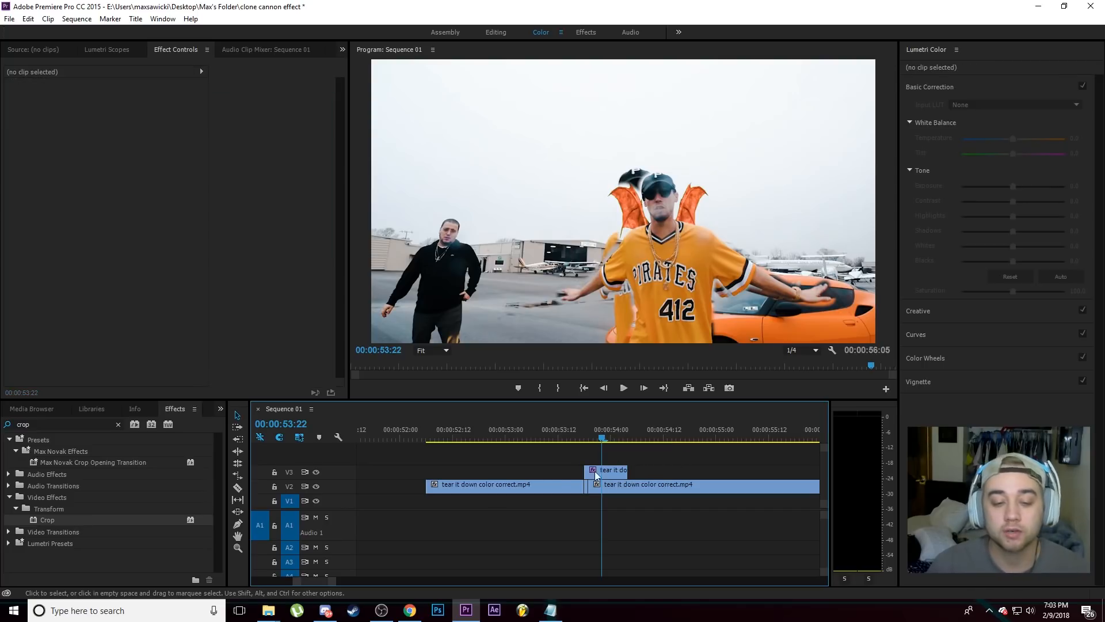
# Step: Cut the V2 clip where the V3 cutout ends and move its remaining part up to V3 directly after the cutout
pyautogui.click(241, 488)
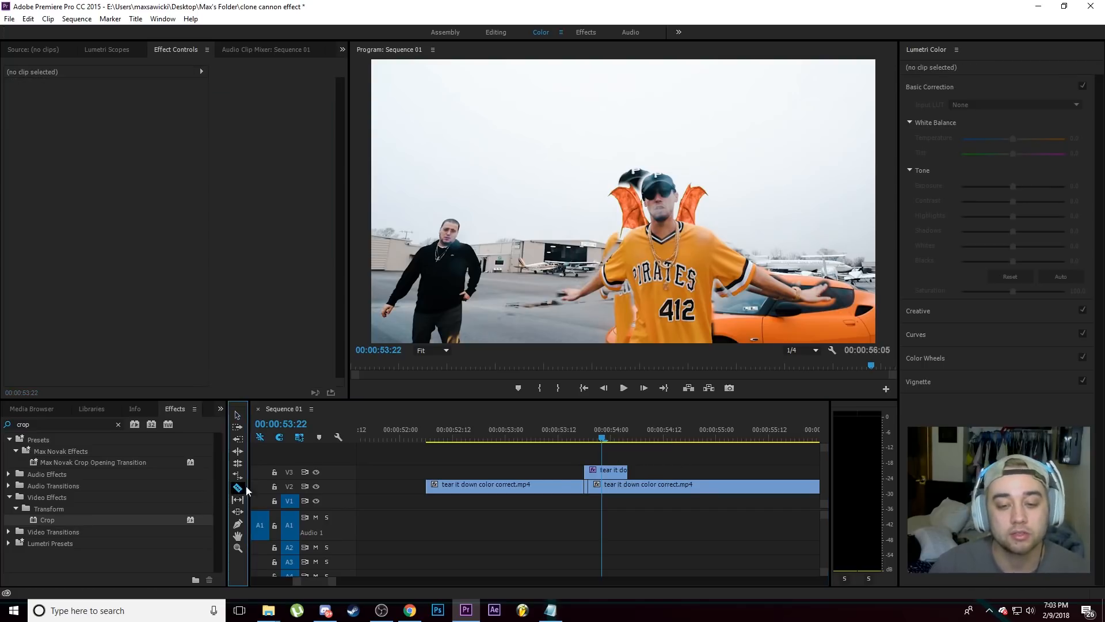
pyautogui.click(627, 485)
pyautogui.click(238, 415)
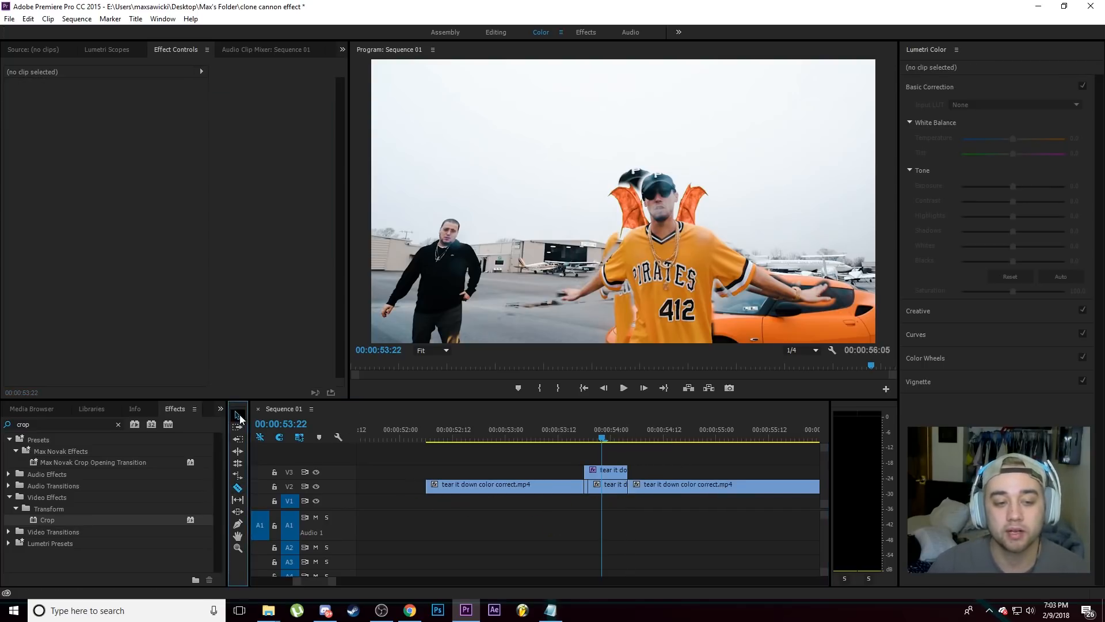
pyautogui.moveTo(656, 489); pyautogui.dragTo(629, 440)
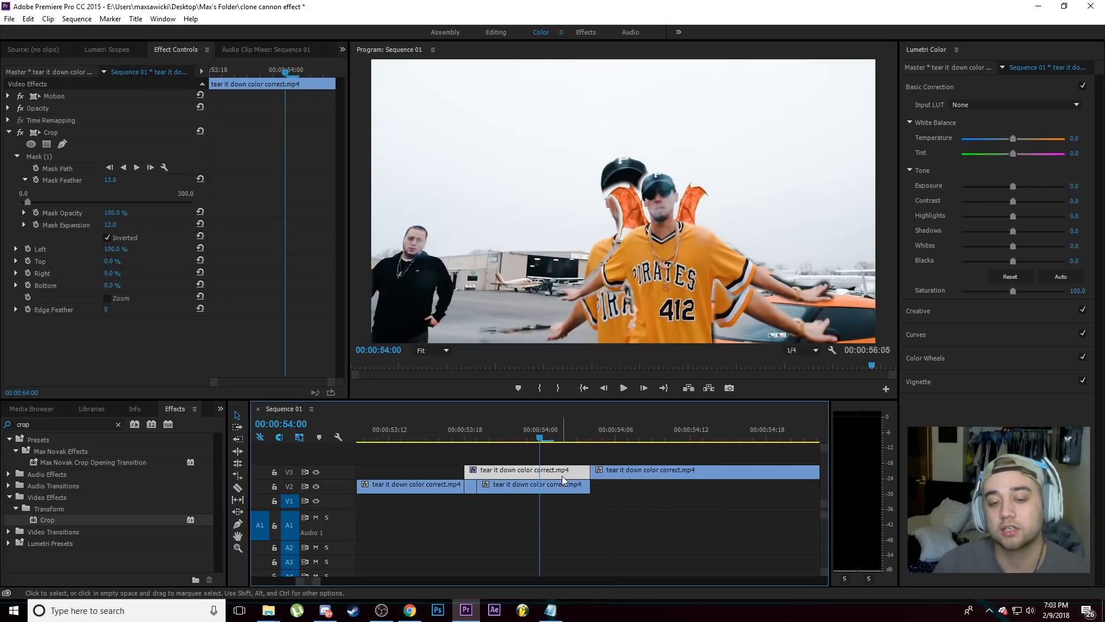
# Step: Split the cutout clip on V3 five frames before its end, at 00:00:53:23
pyautogui.click(318, 487)
pyautogui.click(318, 487)
pyautogui.moveTo(542, 439); pyautogui.dragTo(591, 448)
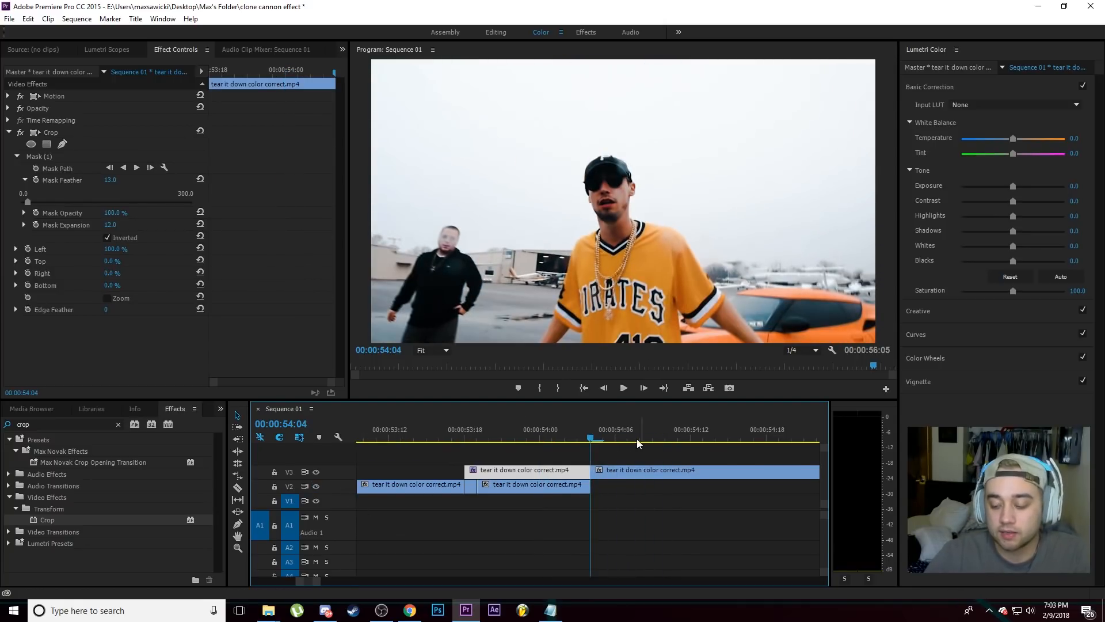
pyautogui.hotkey('shift', 'Left')
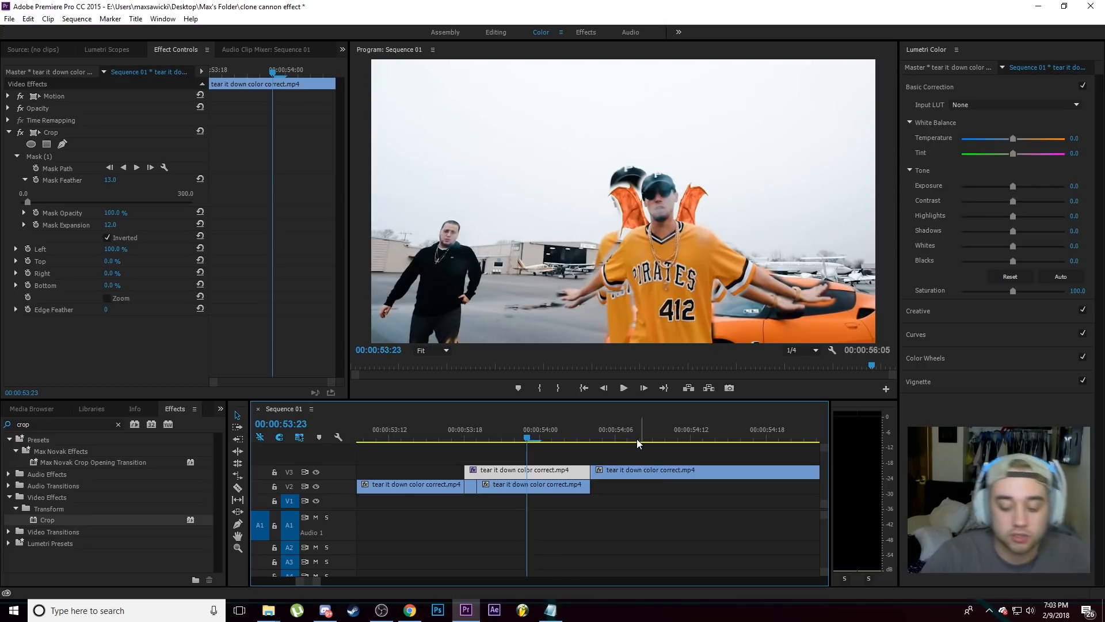
pyautogui.hotkey('ctrl', 'k')
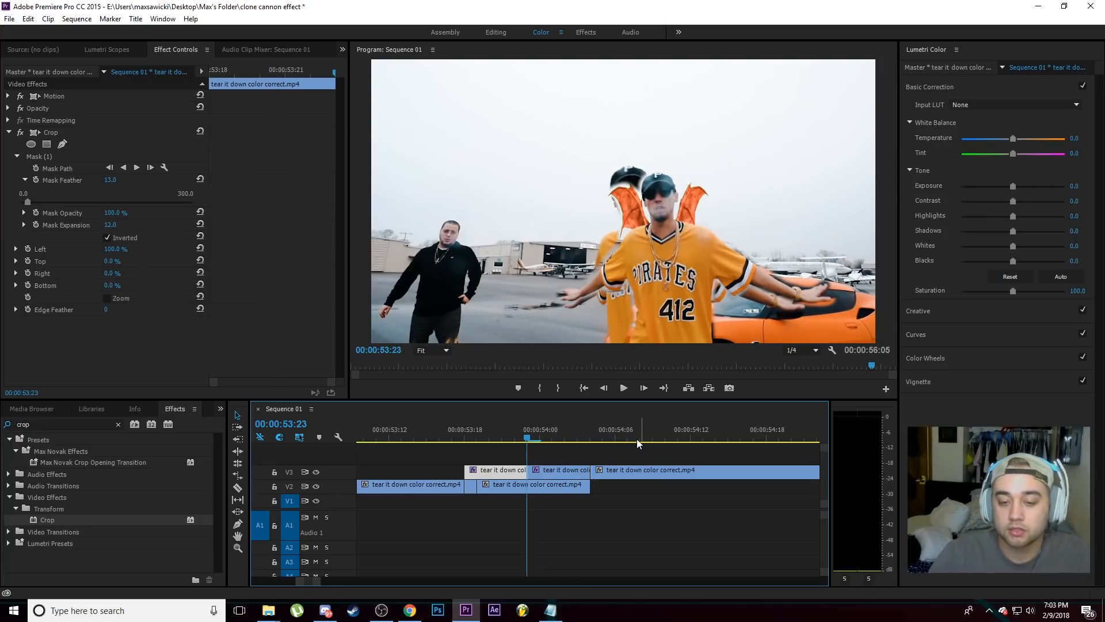
# Step: Split the footage clip following the cutout on V3 five frames after its start, at 00:00:54:09
pyautogui.hotkey('shift', 'Right')
pyautogui.hotkey('shift', 'Right')
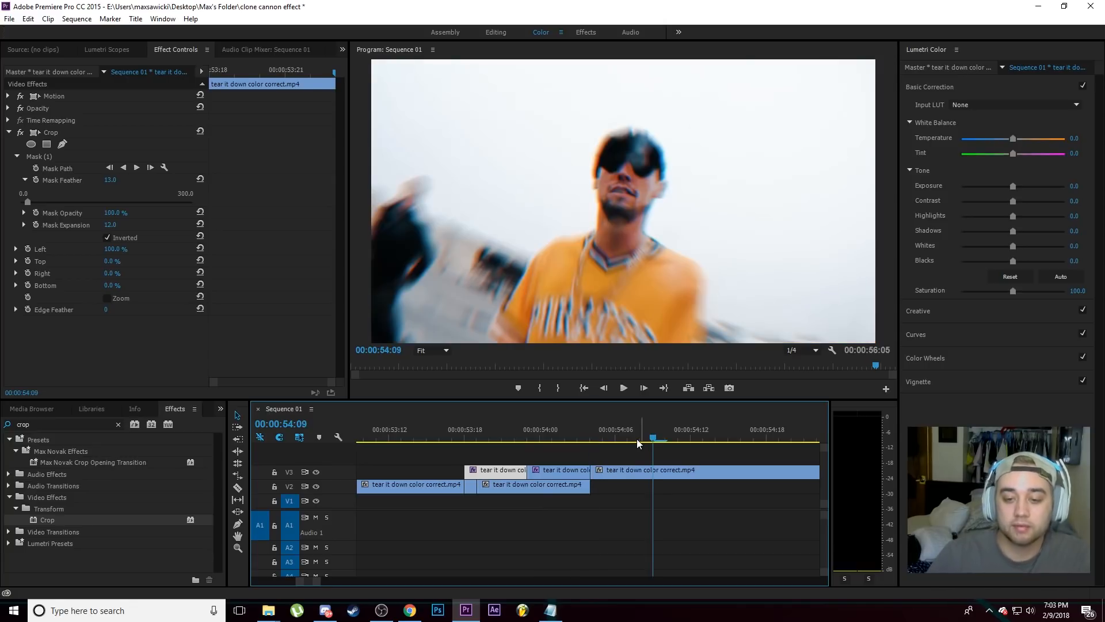
pyautogui.click(633, 473)
pyautogui.hotkey('ctrl', 'k')
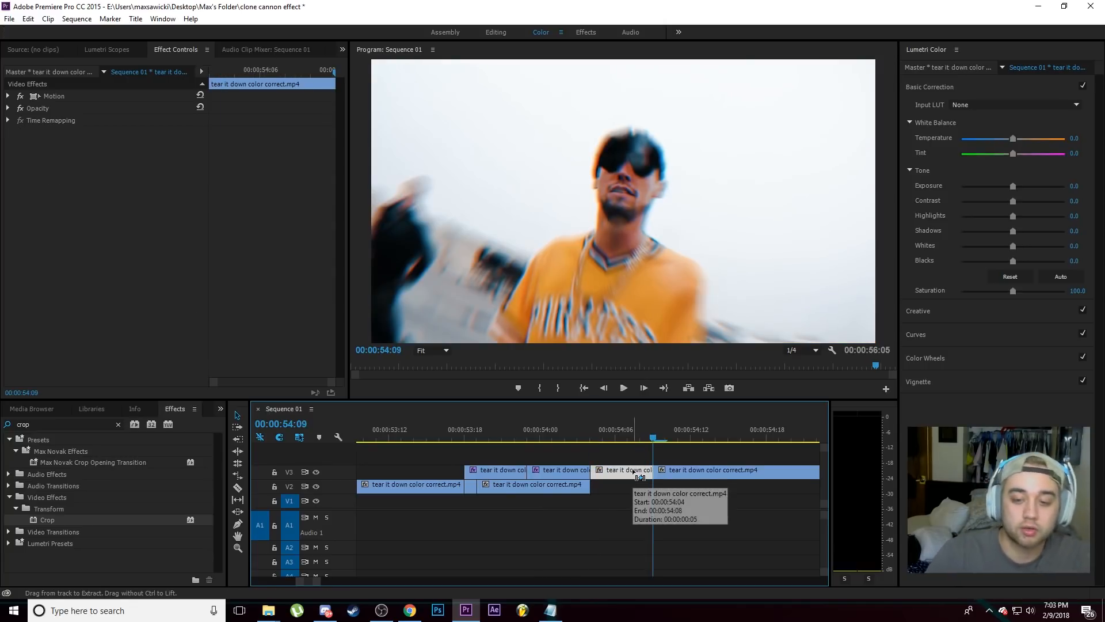
pyautogui.scroll(-1, 634, 472)
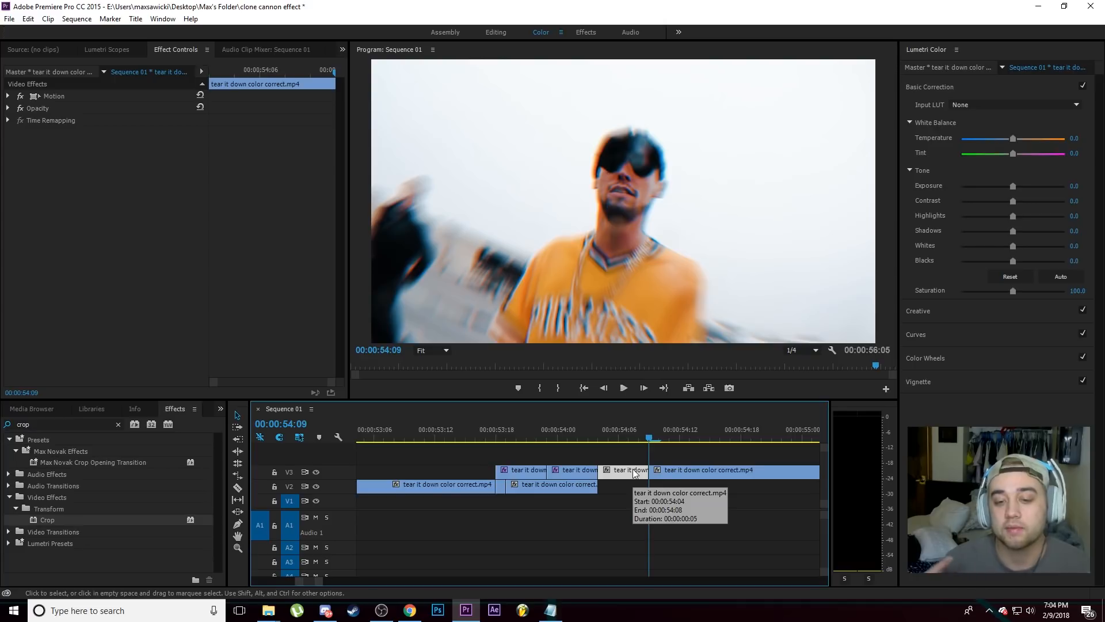
# Step: Nest the two five-frame V3 clips around 00:00:54:04 together as Nested Sequence 05
pyautogui.moveTo(654, 442); pyautogui.dragTo(588, 465)
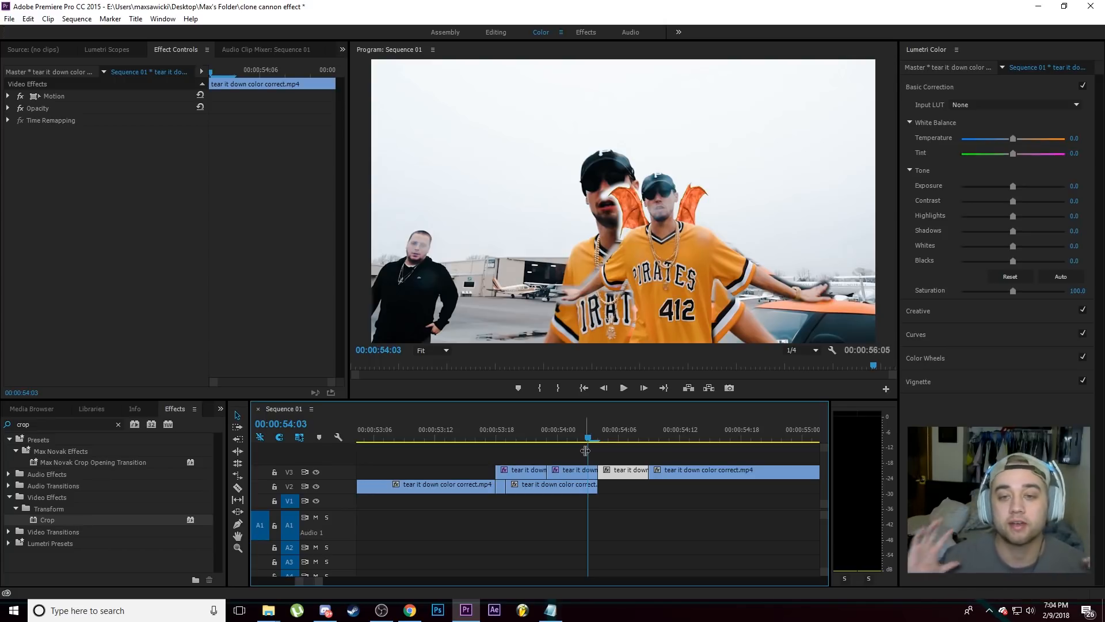
pyautogui.click(585, 451)
pyautogui.moveTo(585, 452); pyautogui.dragTo(600, 468)
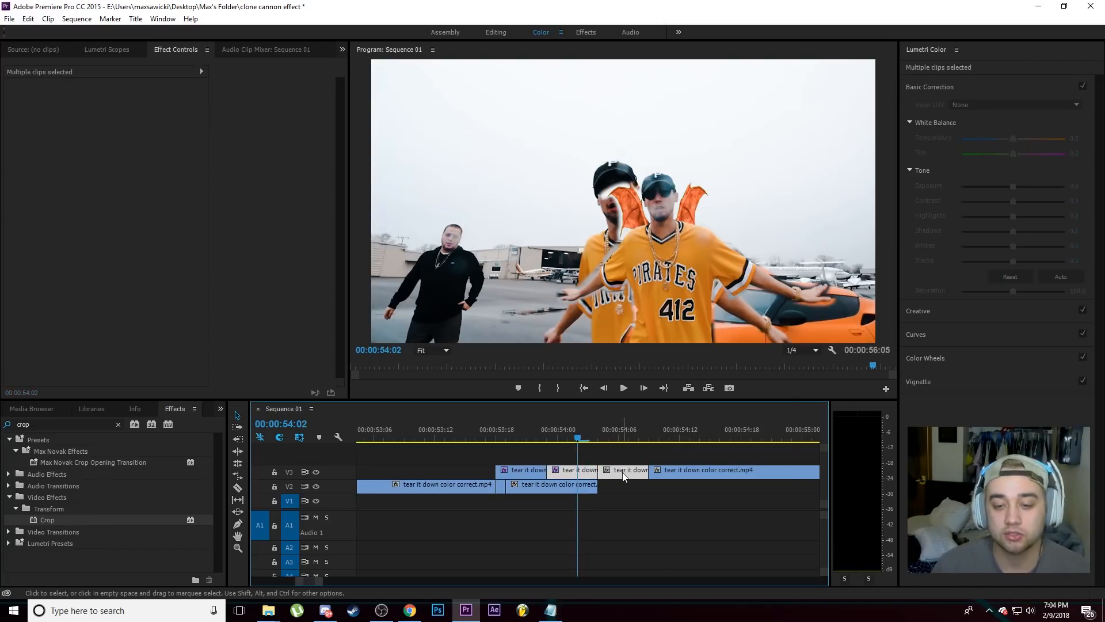
pyautogui.rightClick(622, 470)
pyautogui.click(652, 331)
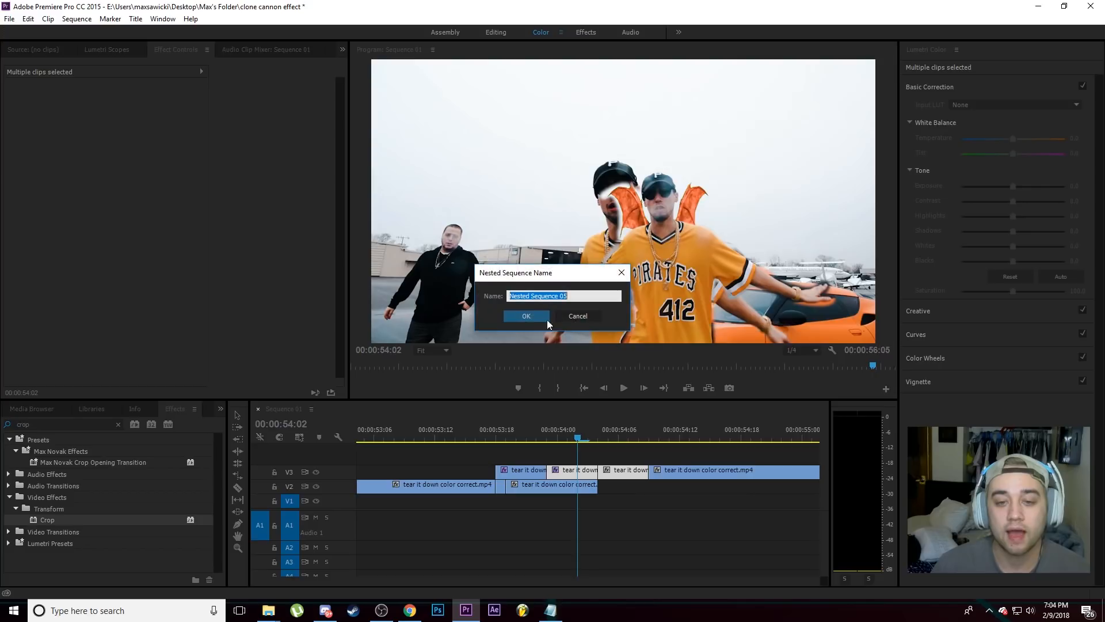
pyautogui.click(532, 316)
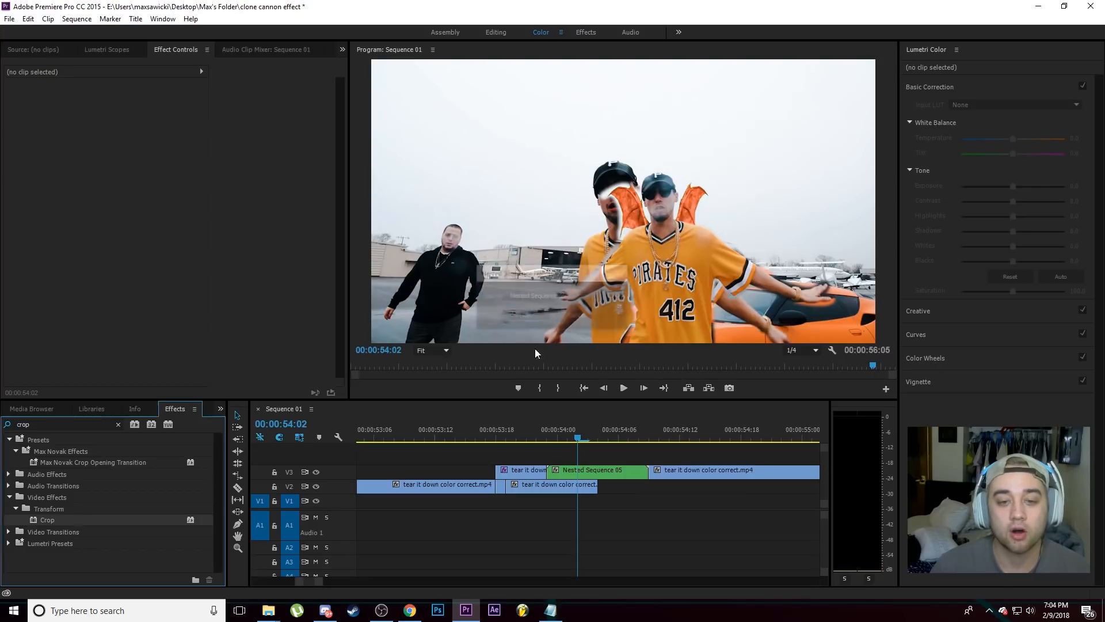
# Step: Search the effects for "trans" and look through the zoom and ripple transition presets
pyautogui.click(118, 425)
pyautogui.write('trans')
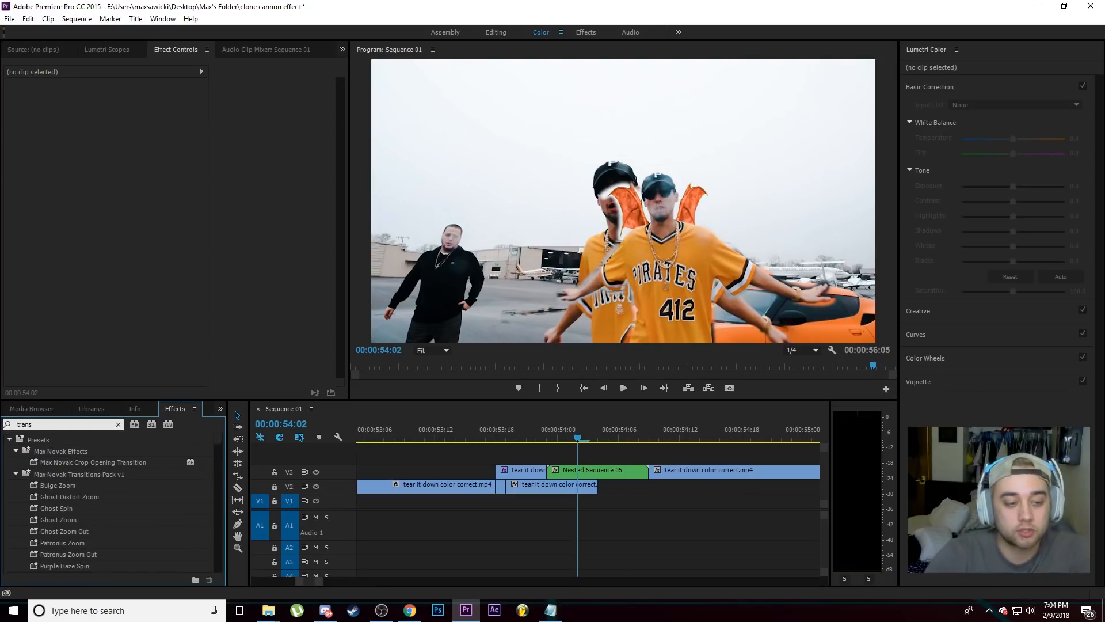
pyautogui.click(52, 474)
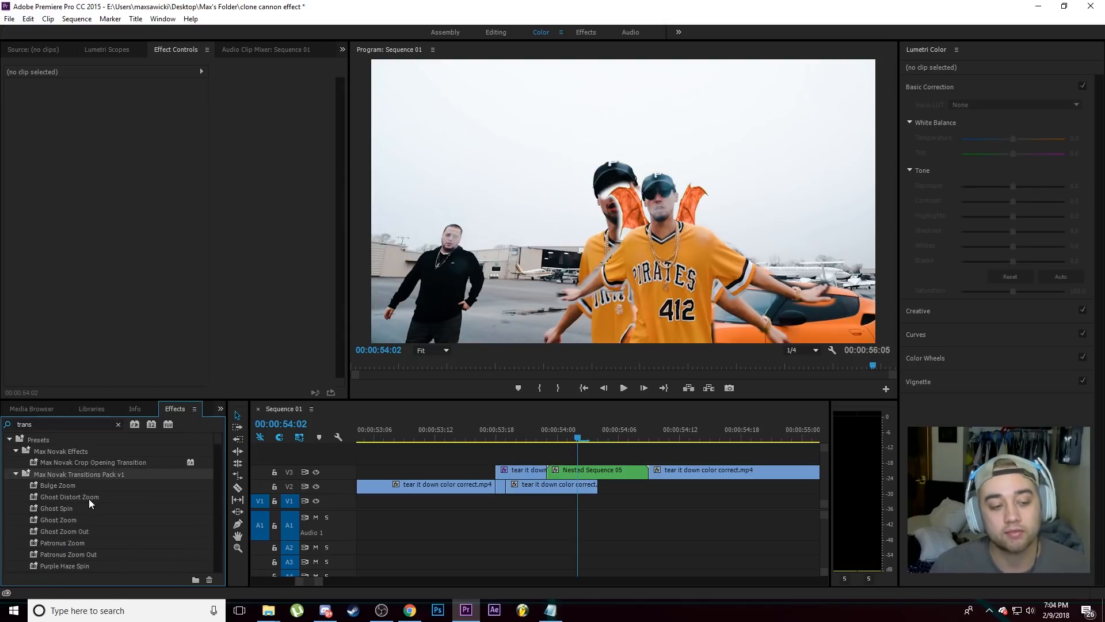
pyautogui.scroll(-3, 90, 507)
pyautogui.scroll(1, 44, 527)
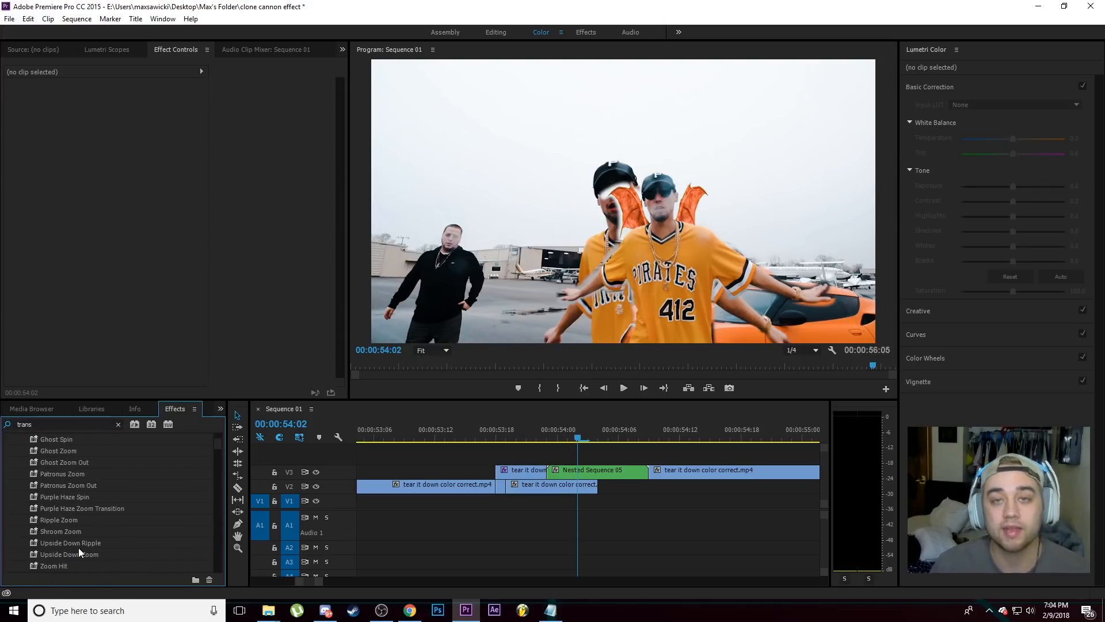
# Step: Apply the Ripple Zoom preset to Nested Sequence 05 and play it back from its start
pyautogui.moveTo(57, 520); pyautogui.dragTo(598, 470)
pyautogui.click(561, 436)
pyautogui.moveTo(564, 433)
pyautogui.mouseDown()
pyautogui.moveTo(623, 427)
pyautogui.moveTo(550, 431)
pyautogui.mouseUp()
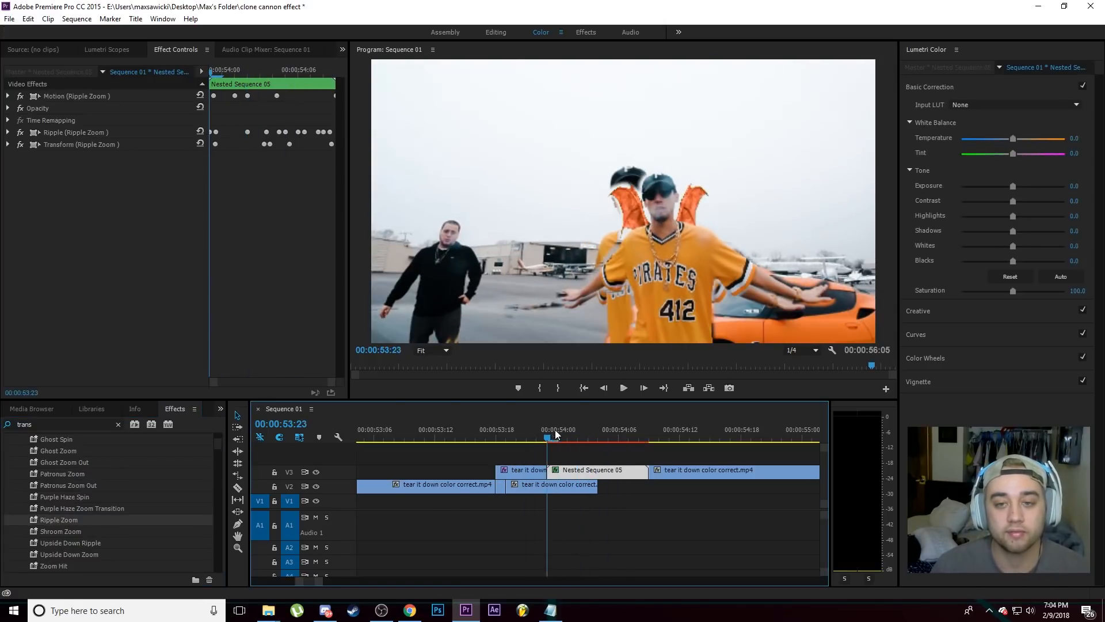
pyautogui.scroll(2, 67, 483)
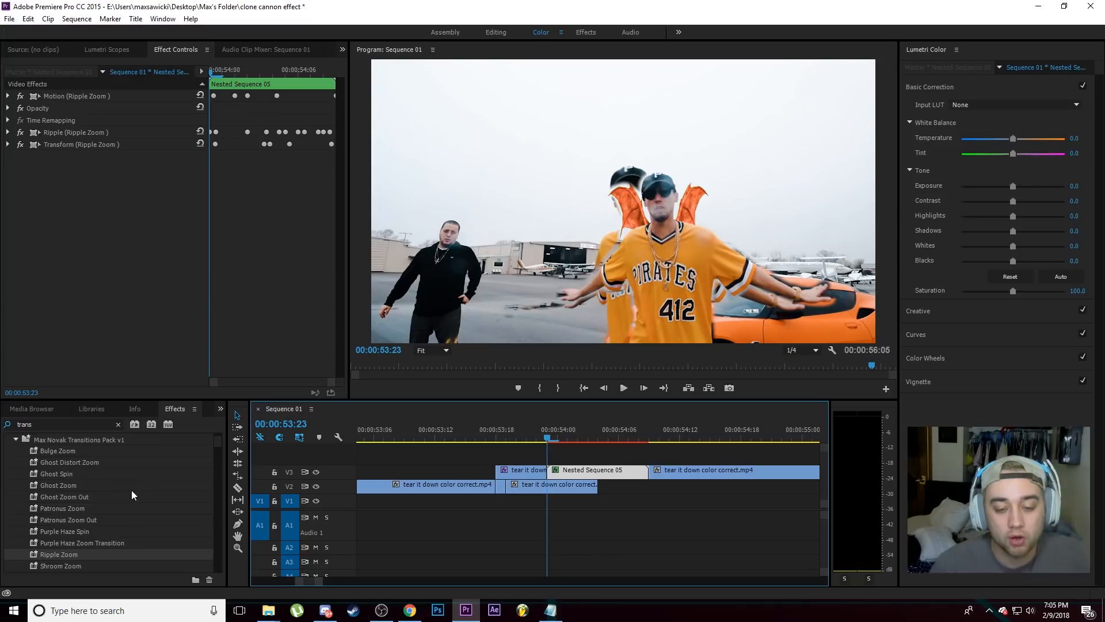
pyautogui.click(557, 439)
pyautogui.click(551, 436)
pyautogui.click(624, 393)
pyautogui.click(624, 393)
# Step: Split Nested Sequence 05 at 00:00:54:04 and remove the Motion, Opacity and Video Effects from its second part
pyautogui.moveTo(661, 427); pyautogui.dragTo(599, 441)
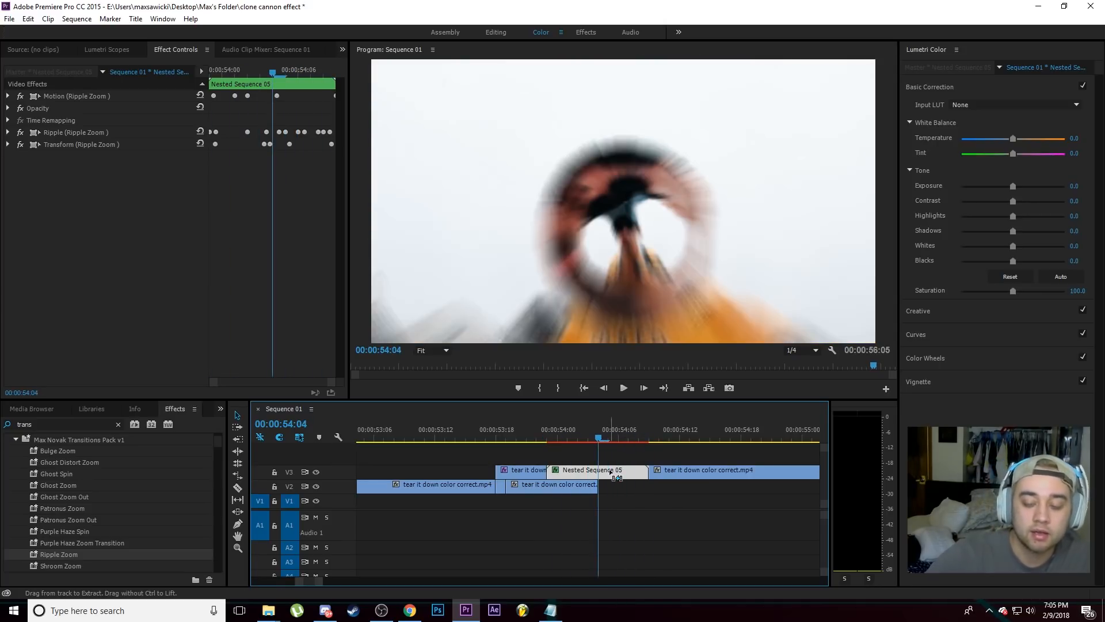
pyautogui.hotkey('ctrl', 'k')
pyautogui.click(610, 470)
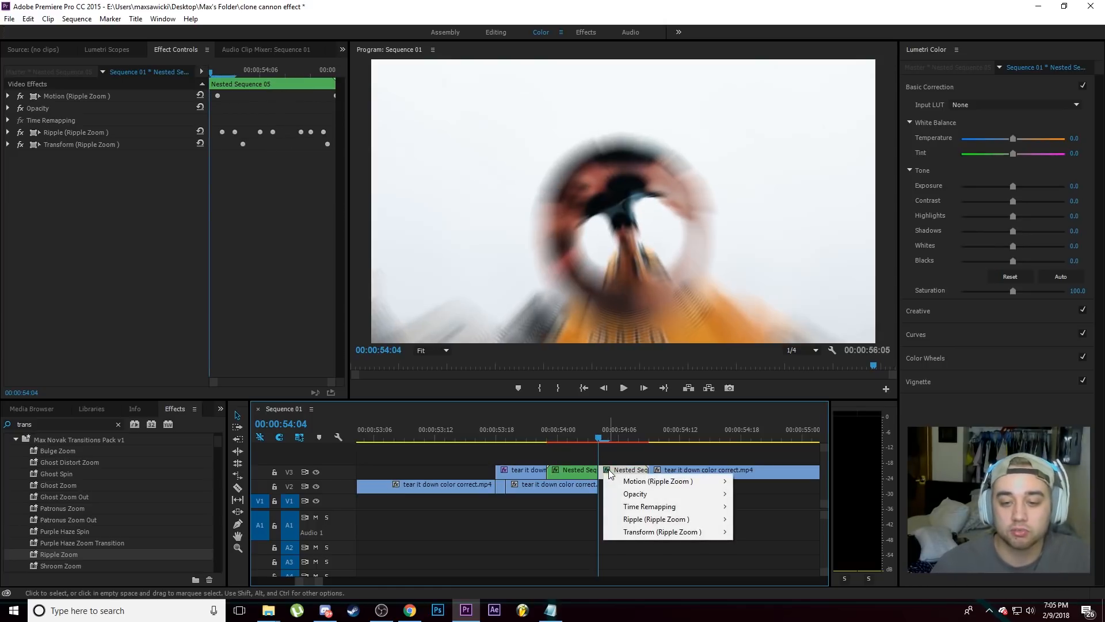
pyautogui.click(648, 455)
pyautogui.rightClick(624, 471)
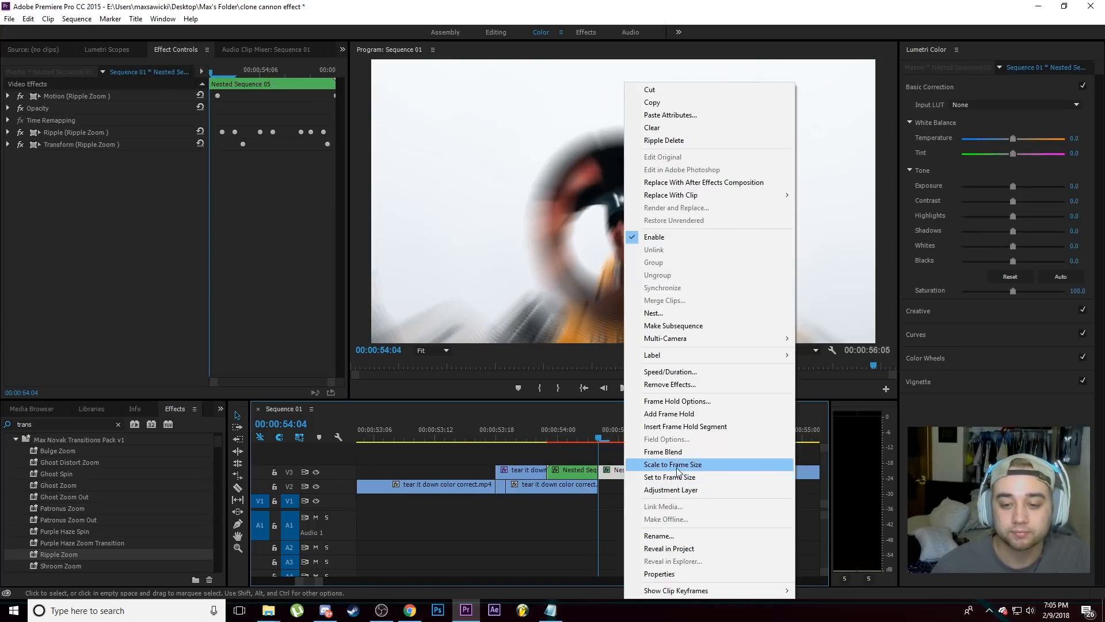
pyautogui.click(670, 384)
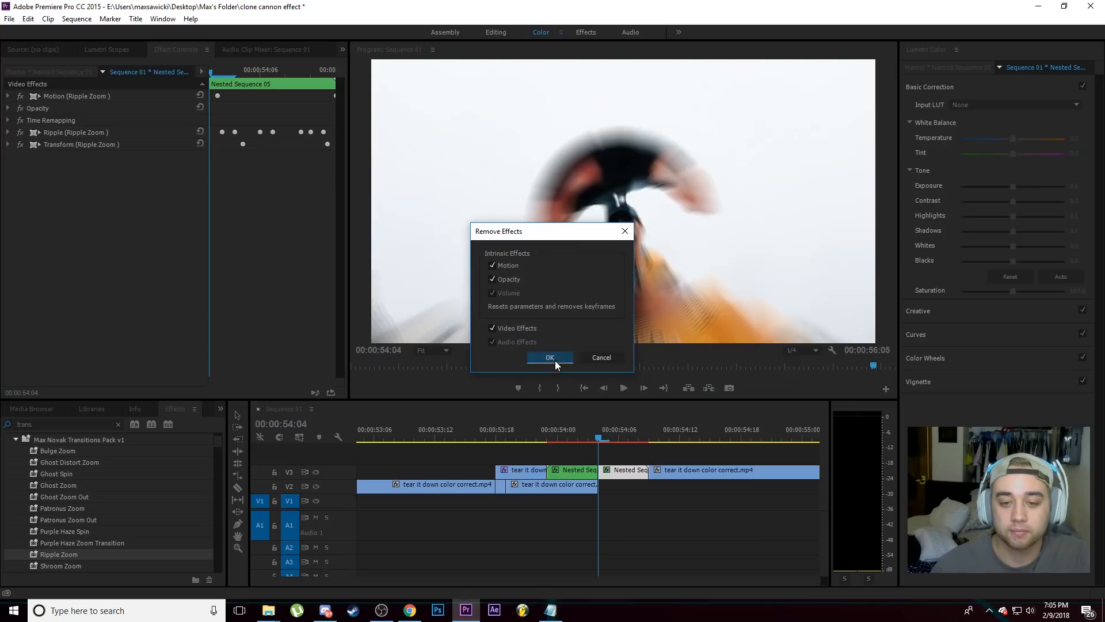
pyautogui.click(551, 358)
# Step: Scrub through the first part of the nested sequence and expand its Ripple settings
pyautogui.moveTo(549, 443); pyautogui.dragTo(527, 443)
pyautogui.moveTo(644, 444); pyautogui.dragTo(551, 457)
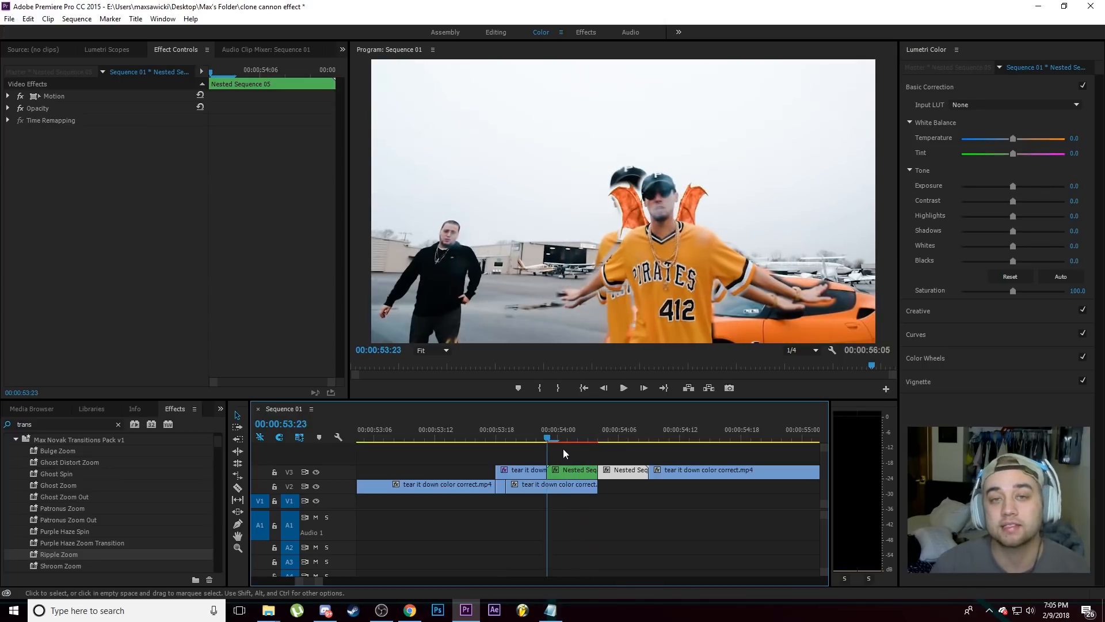
pyautogui.moveTo(555, 447); pyautogui.dragTo(568, 439)
pyautogui.click(626, 470)
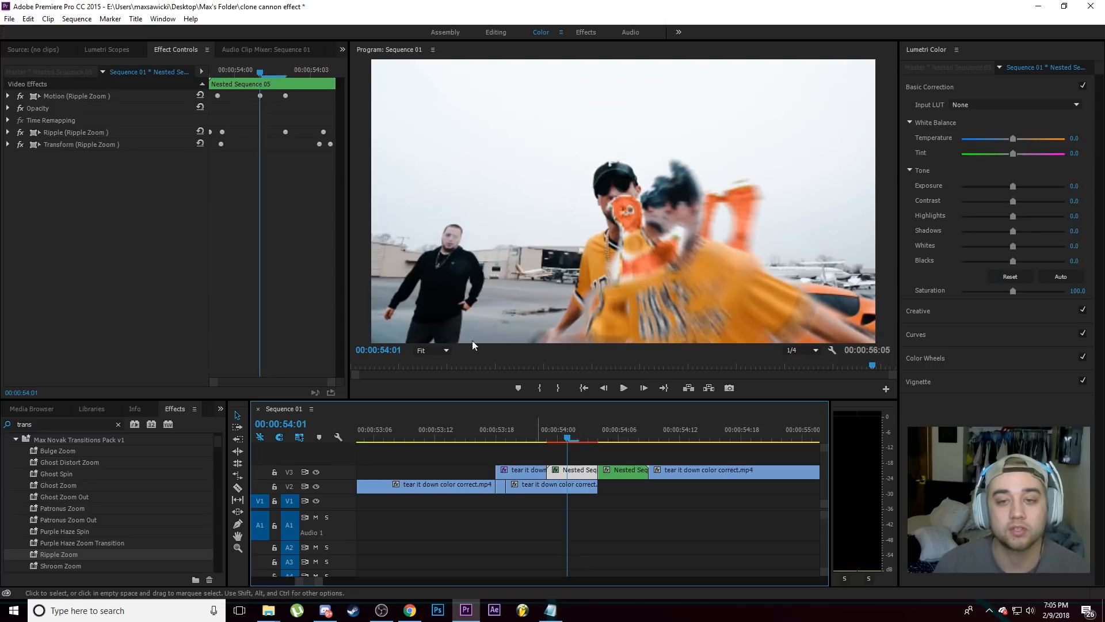
pyautogui.click(7, 133)
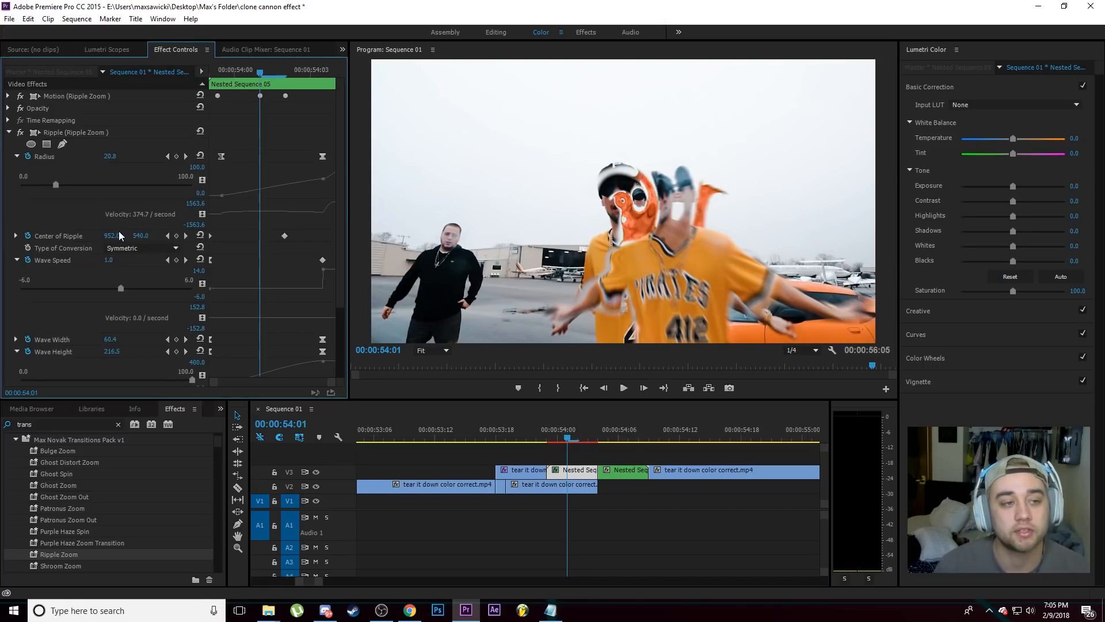
# Step: Remove the Motion, Opacity and Video Effects from the first part of the nested sequence
pyautogui.rightClick(581, 471)
pyautogui.click(633, 399)
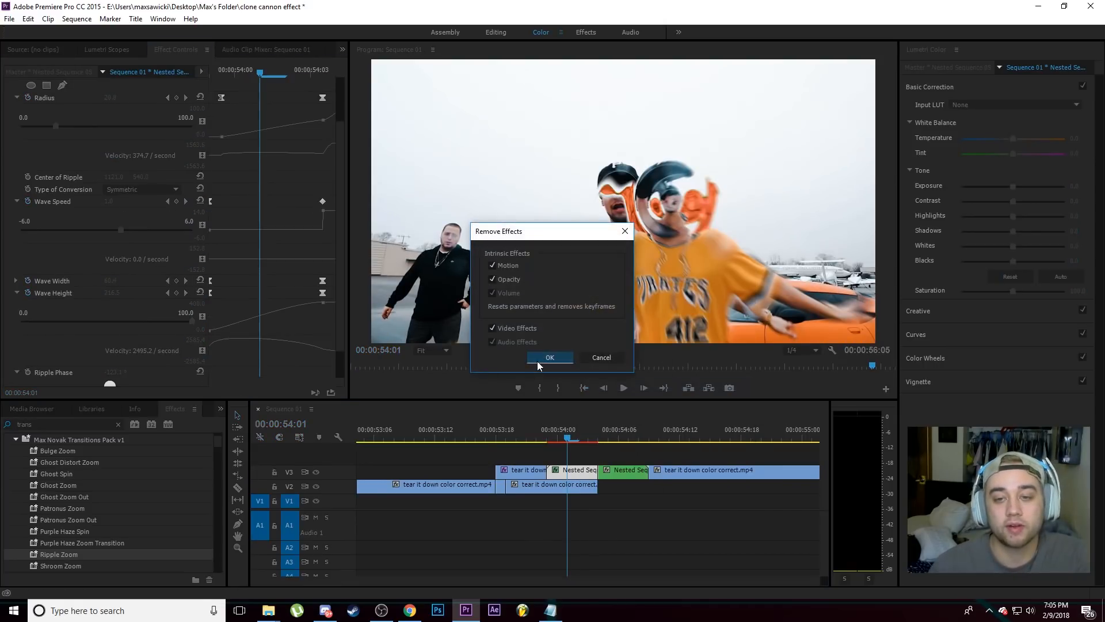
pyautogui.click(540, 360)
# Step: Try the Upside Down Ripple preset on the first part of the nested sequence, then undo it after playback
pyautogui.moveTo(570, 439); pyautogui.dragTo(547, 439)
pyautogui.click(599, 452)
pyautogui.scroll(-2, 84, 530)
pyautogui.click(84, 532)
pyautogui.moveTo(76, 520); pyautogui.dragTo(572, 470)
pyautogui.click(572, 470)
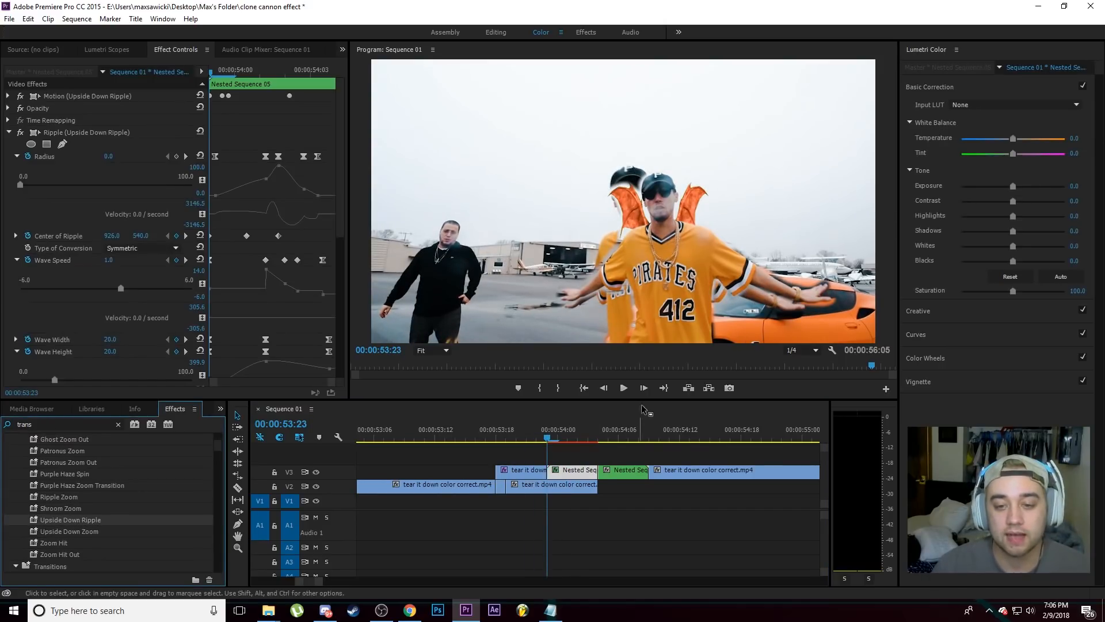
pyautogui.click(624, 389)
pyautogui.press('space')
pyautogui.hotkey('ctrl', 'z')
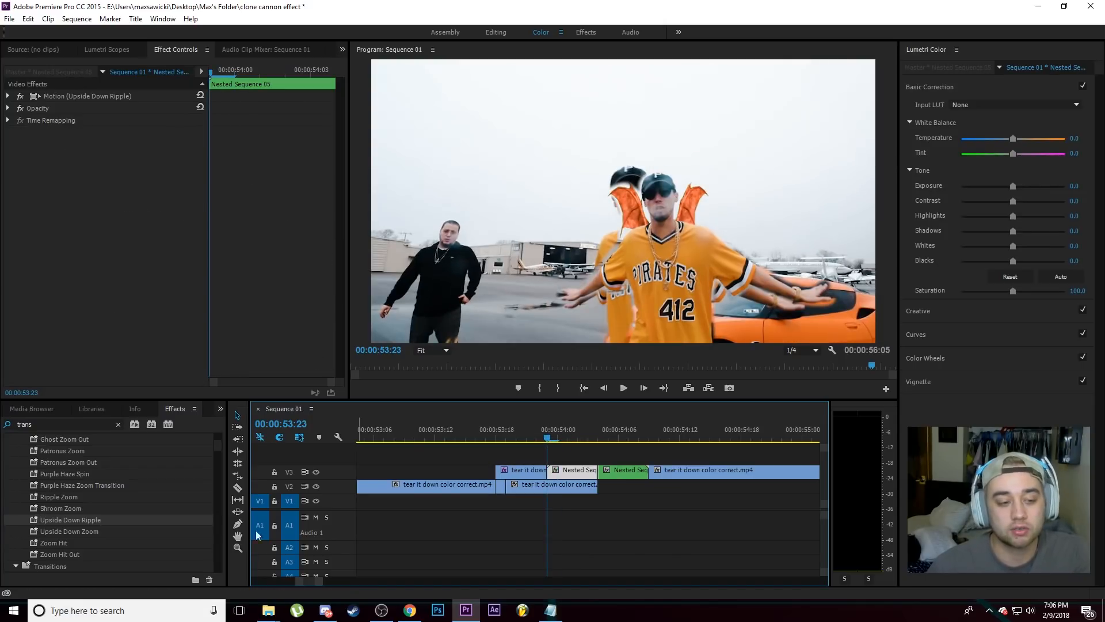
# Step: Try the Upside Down Zoom preset on the first part of the nested sequence, then undo it after playback
pyautogui.moveTo(91, 531); pyautogui.dragTo(573, 470)
pyautogui.click(625, 389)
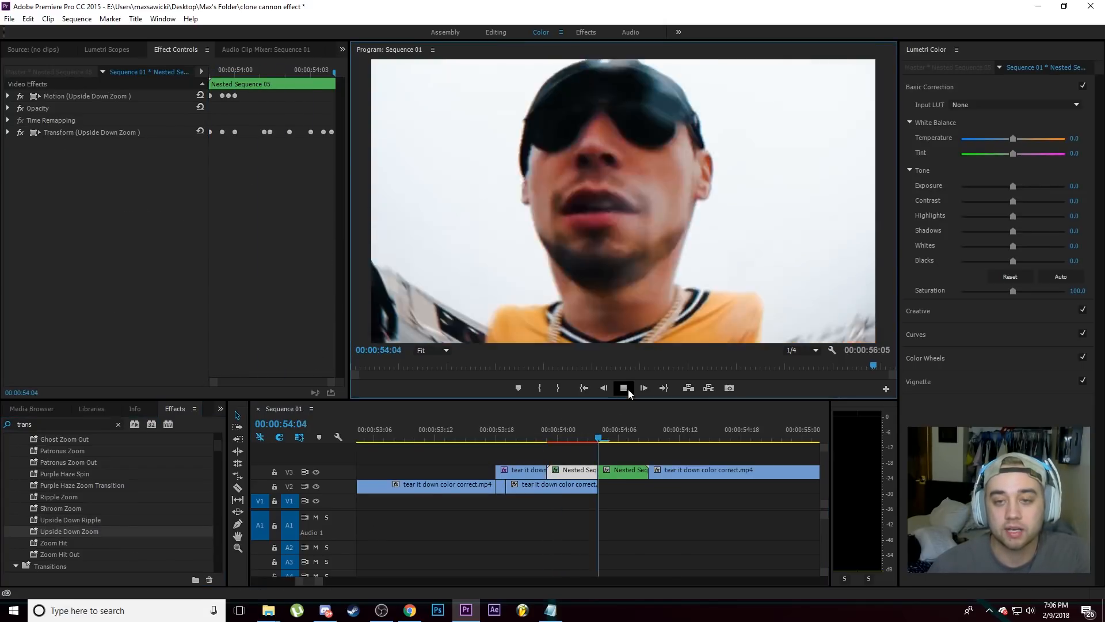
pyautogui.moveTo(651, 432); pyautogui.dragTo(550, 445)
pyautogui.hotkey('ctrl', 'z')
# Step: Apply the Ghost Distort Zoom preset to the first part of the nested sequence and preview the transition
pyautogui.scroll(4, 102, 528)
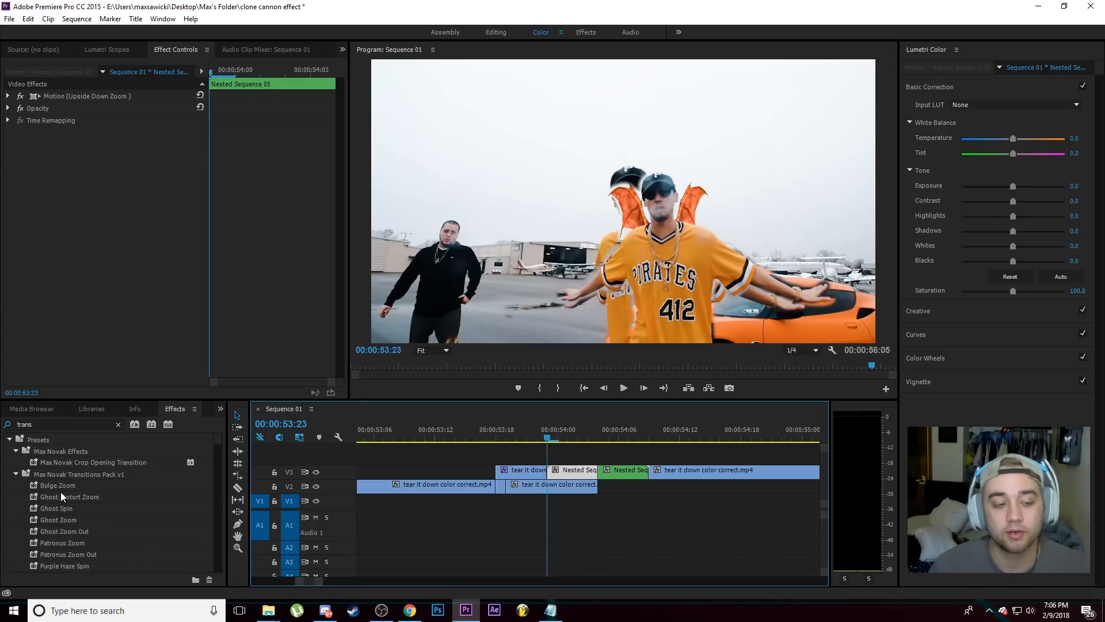
pyautogui.moveTo(61, 496); pyautogui.dragTo(573, 470)
pyautogui.click(627, 388)
pyautogui.moveTo(681, 432); pyautogui.dragTo(570, 440)
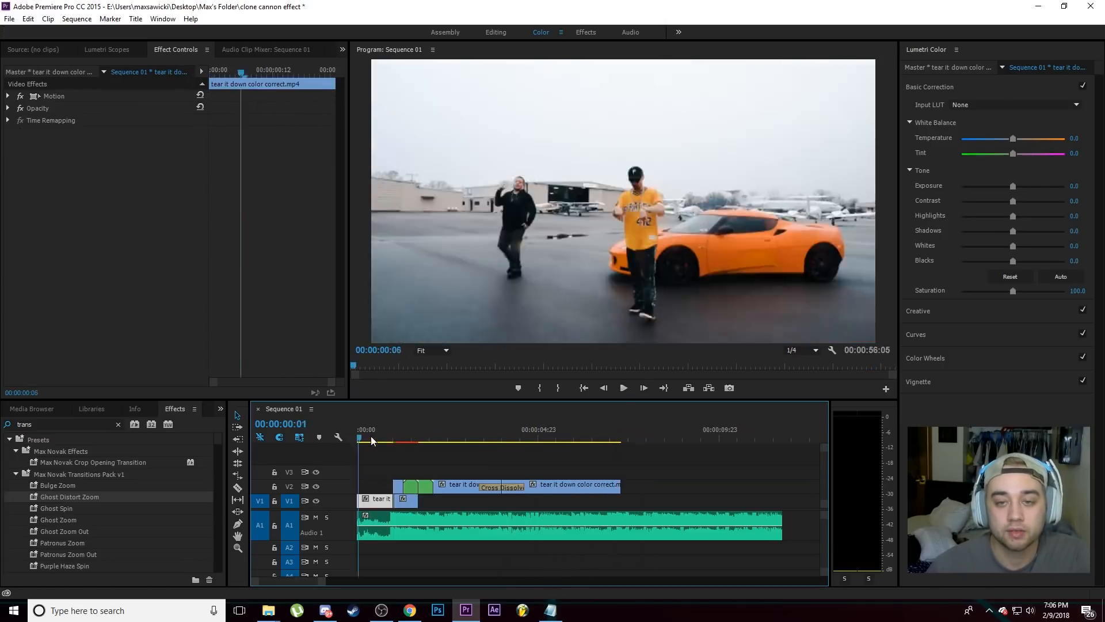
# Step: Review the footage near the beginning of the sequence and return to the clone cannon clips at 00:00:52:22
pyautogui.moveTo(372, 439); pyautogui.dragTo(594, 452)
pyautogui.press('-')
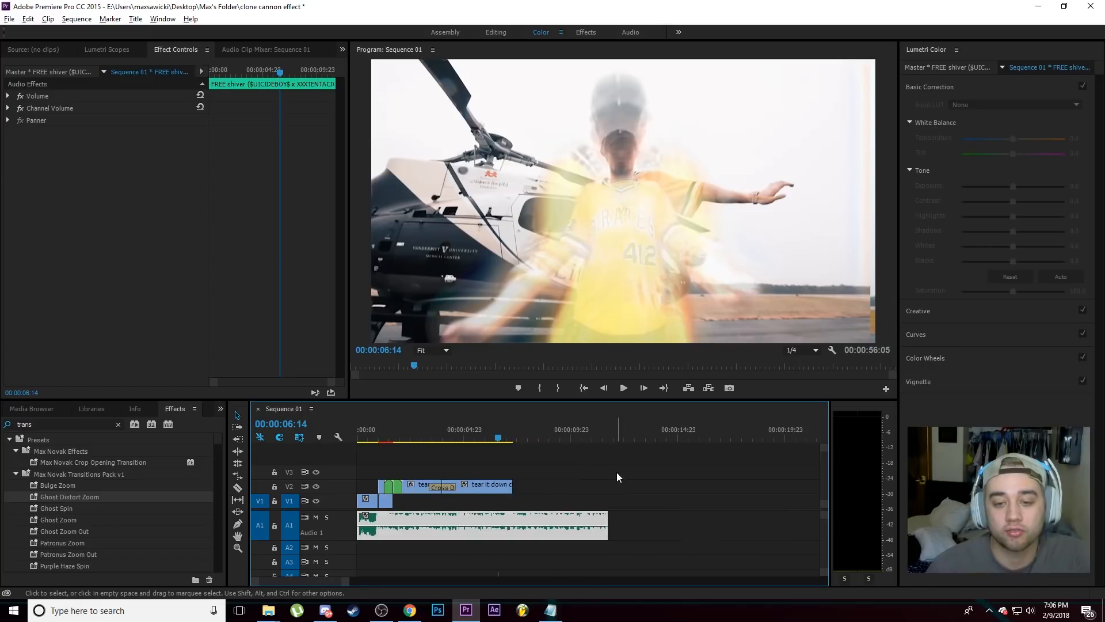
pyautogui.press('-')
pyautogui.press('-')
pyautogui.press('-')
pyautogui.click(552, 458)
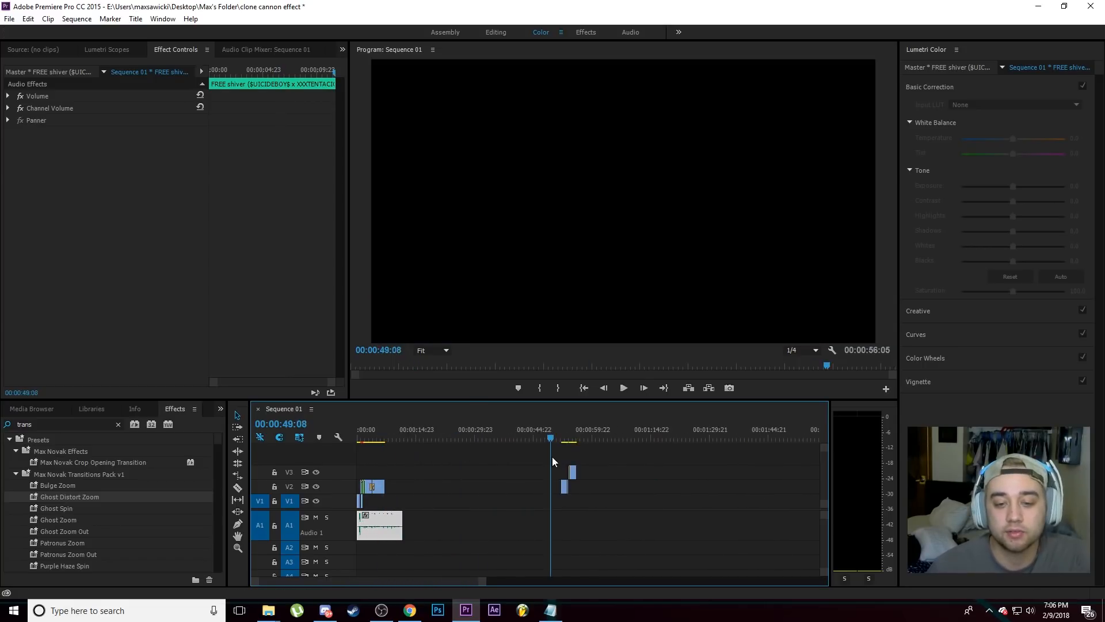
pyautogui.press('=')
pyautogui.press('=')
pyautogui.press('=')
pyautogui.click(517, 449)
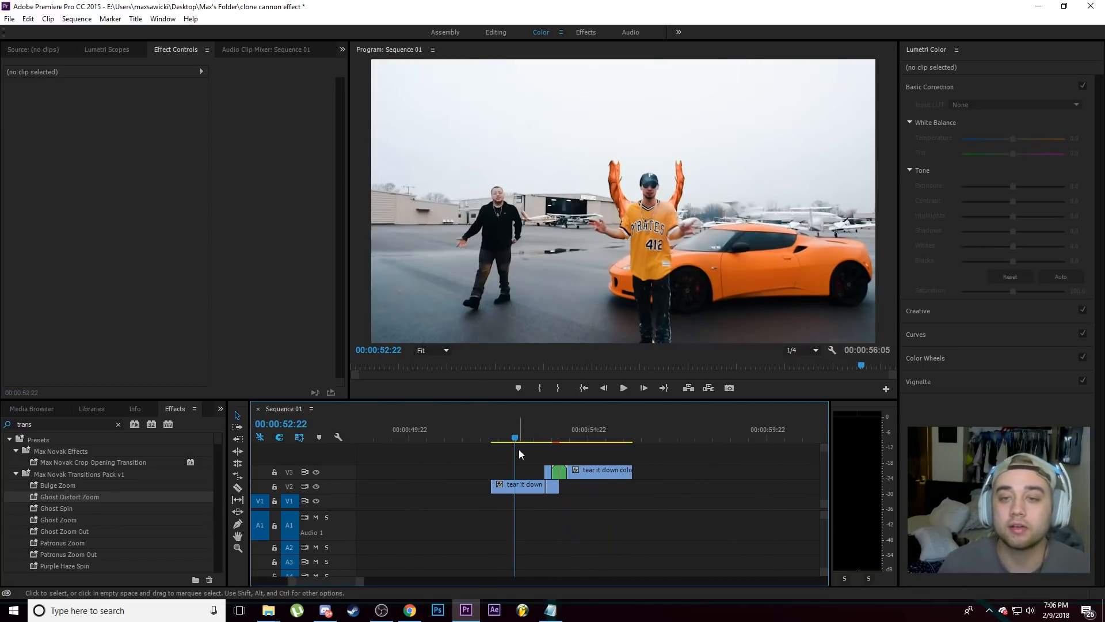